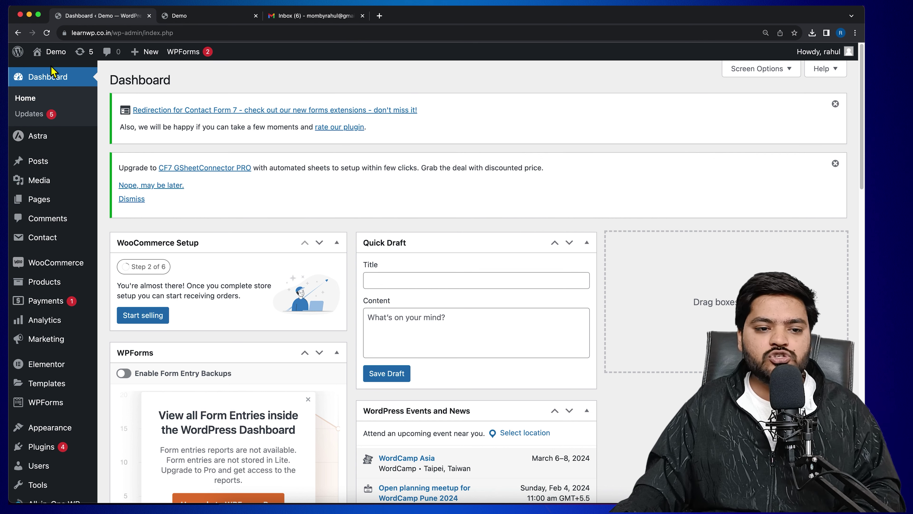
Open the All Pages list in WordPress admin.
mouse_move(55, 202)
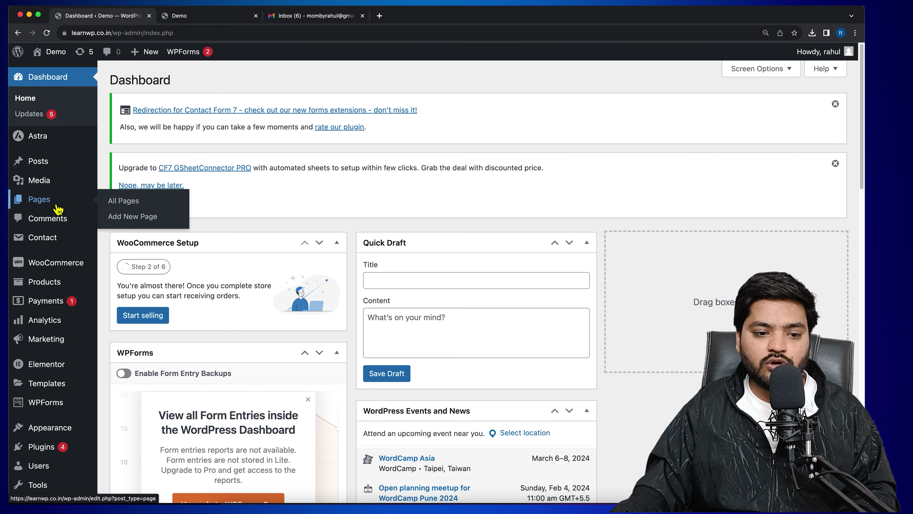
click(136, 205)
scroll(203, 256, down, 5)
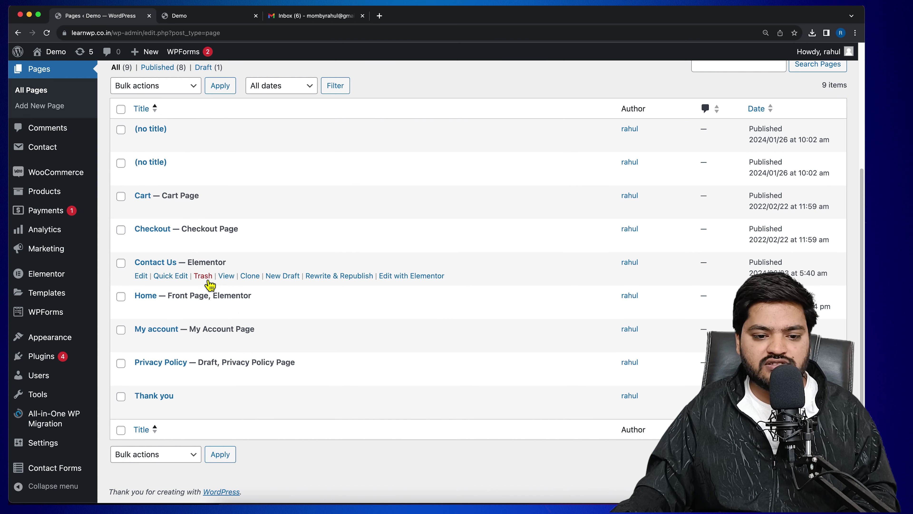
Open the live Contact Us page in a new tab and scroll through it.
right_click(226, 277)
click(260, 283)
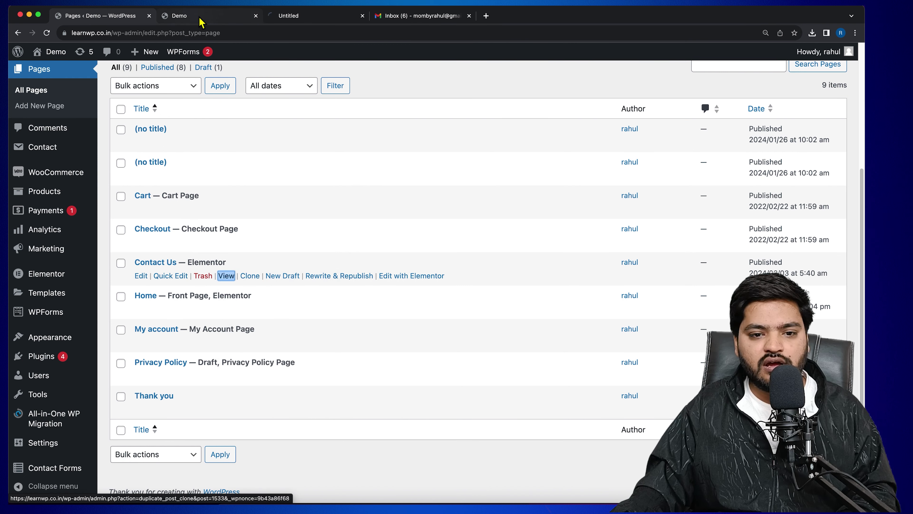
click(305, 15)
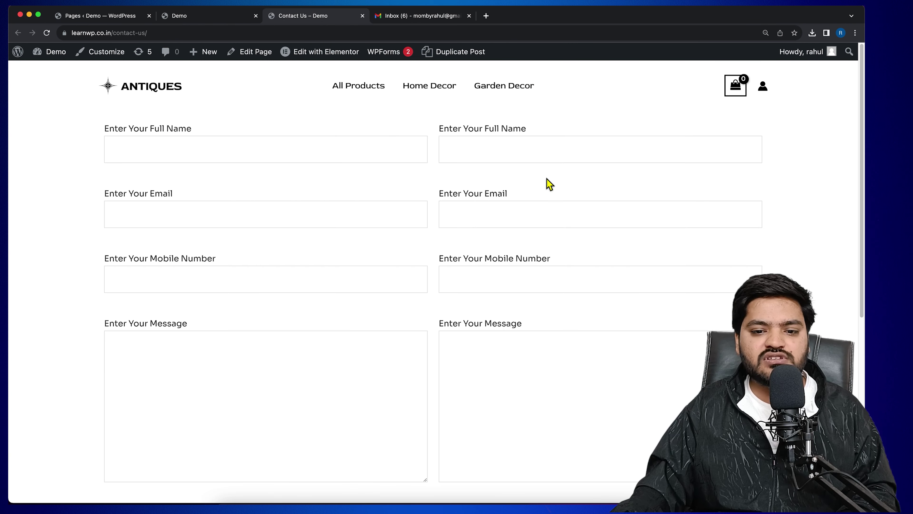
scroll(568, 182, down, 8)
scroll(539, 202, up, 4)
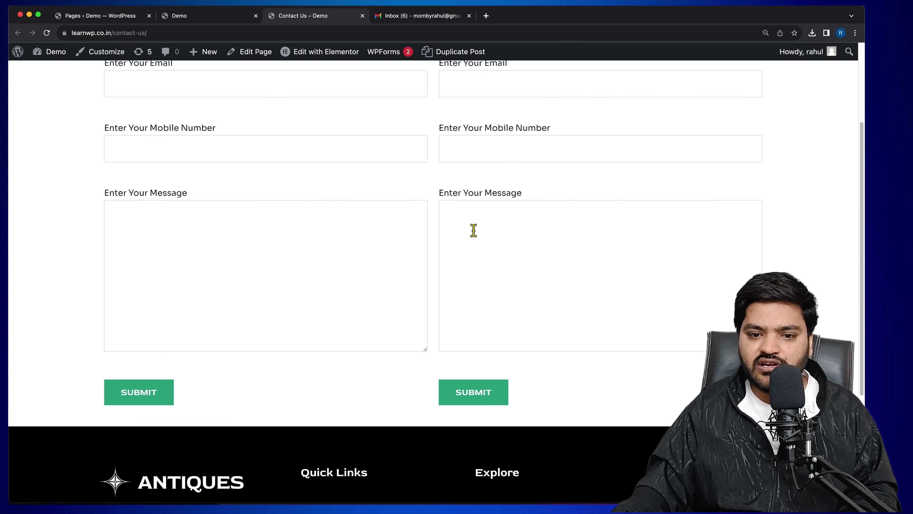
scroll(473, 231, up, 4)
Select the right-hand 'Enter Your Full Name' label, then go back to the Pages list.
click(523, 130)
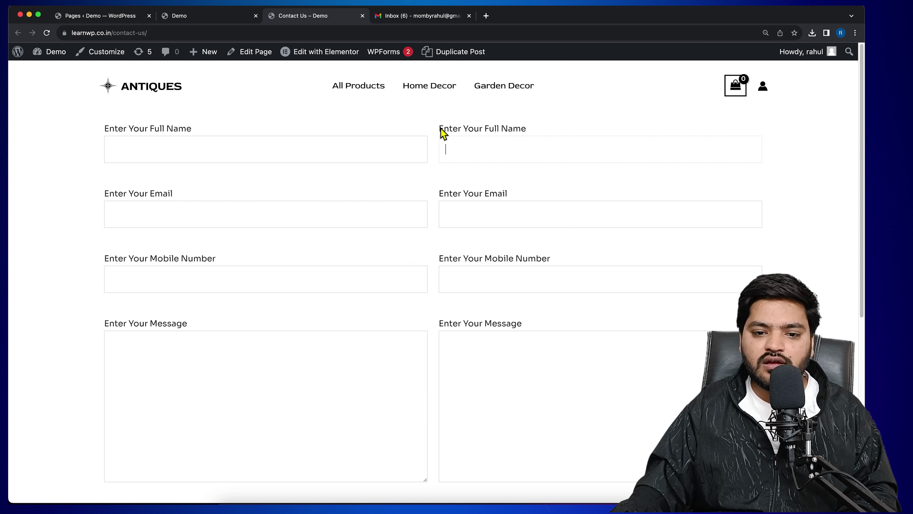
drag(443, 130, 540, 134)
click(543, 135)
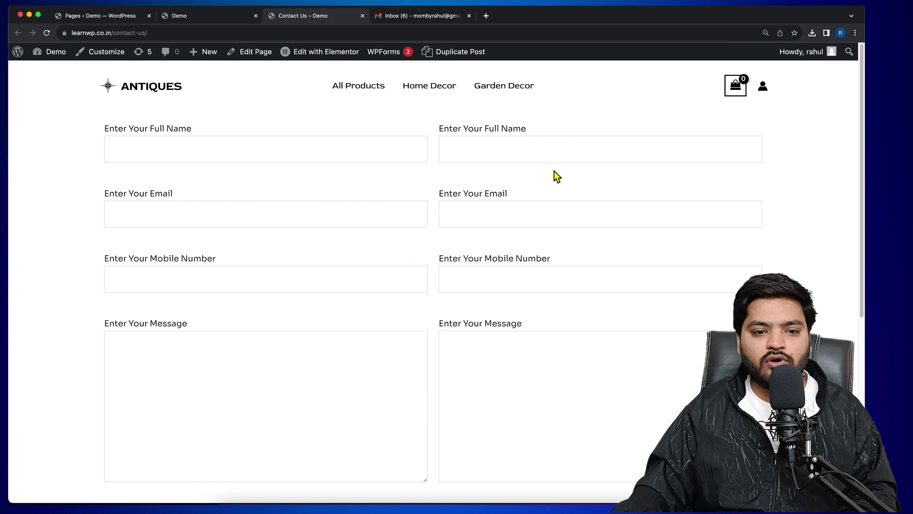
click(108, 16)
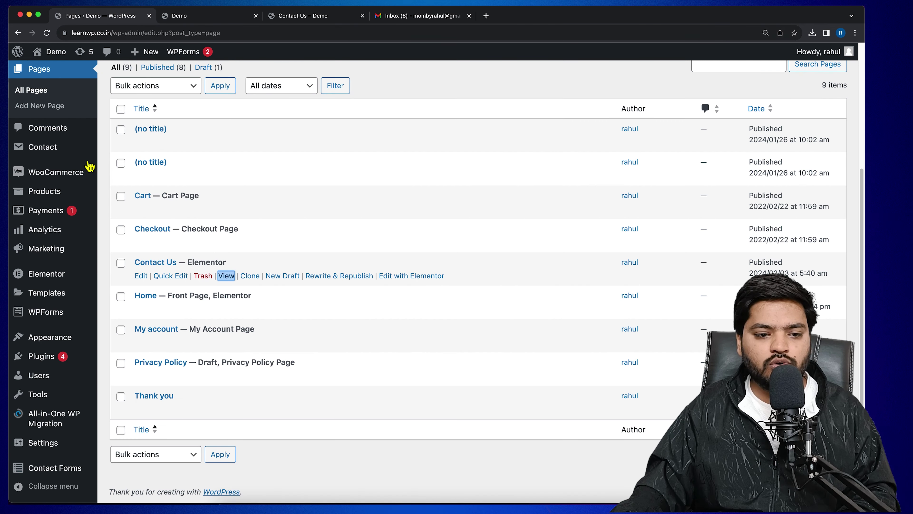
Edit the Contact Us Page Form and place the caret after its last message label.
mouse_move(59, 252)
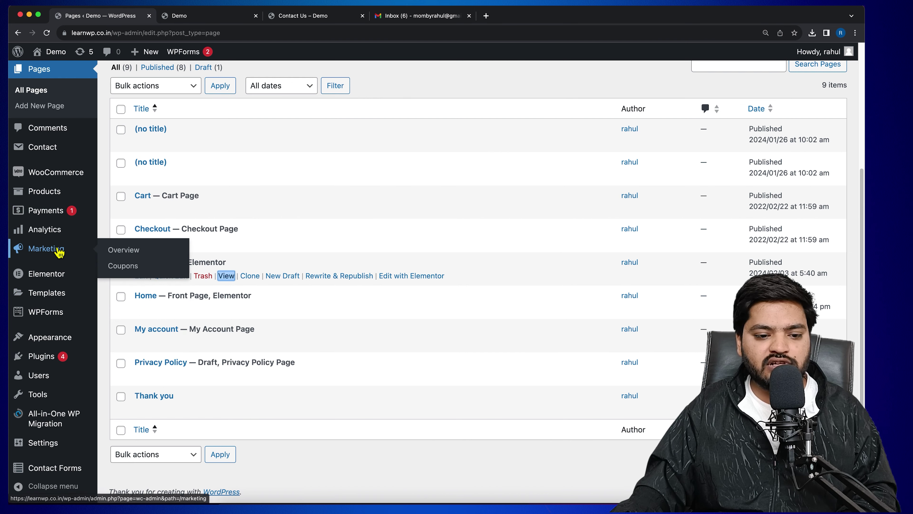
scroll(59, 253, up, 3)
mouse_move(80, 232)
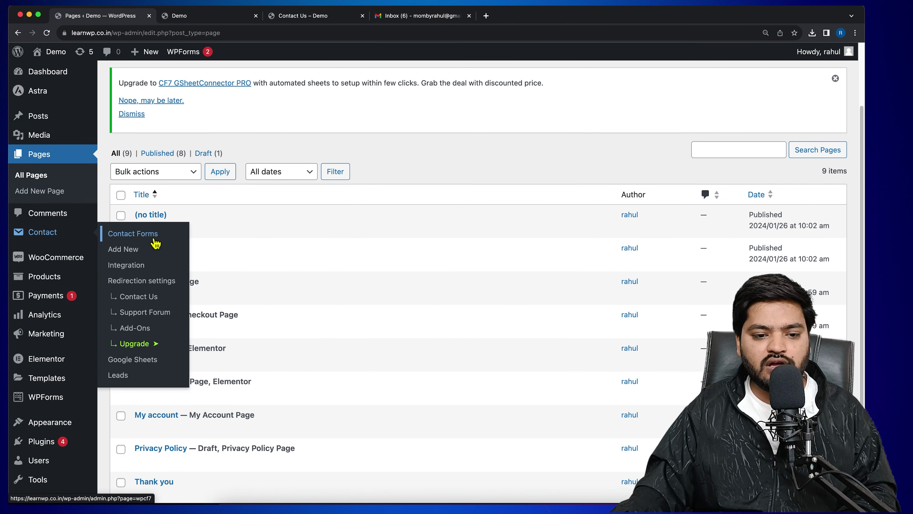
click(155, 244)
scroll(275, 286, down, 5)
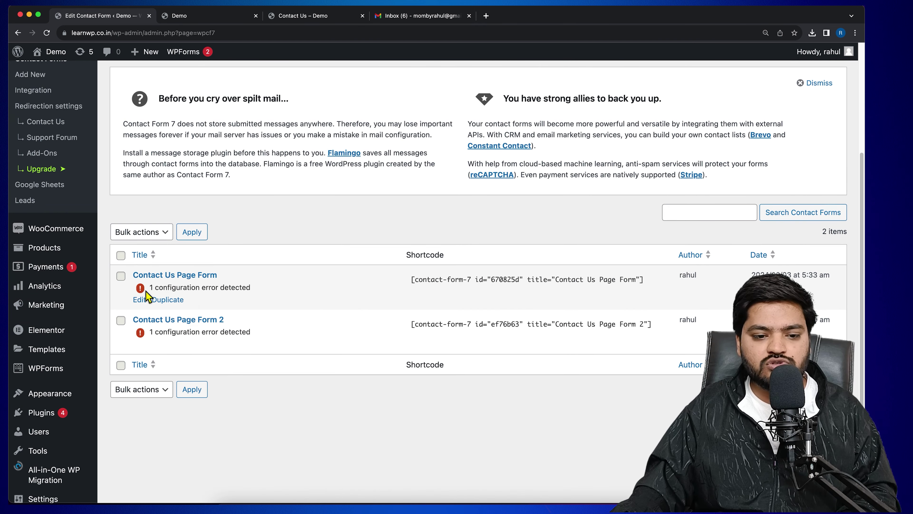
click(140, 299)
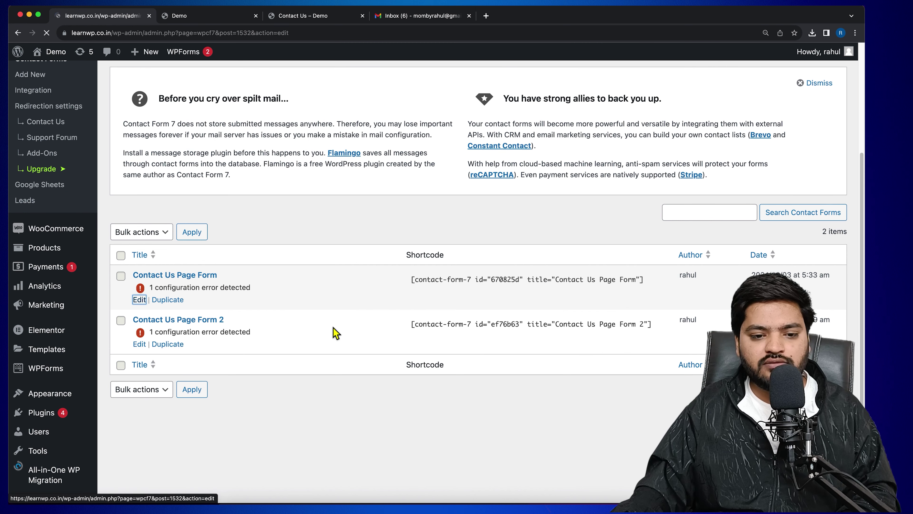
scroll(280, 310, down, 3)
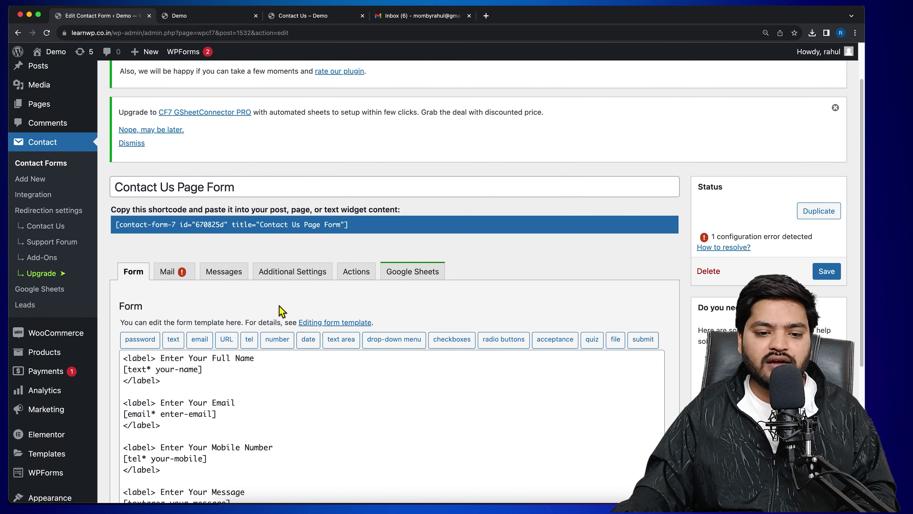
scroll(281, 309, down, 2)
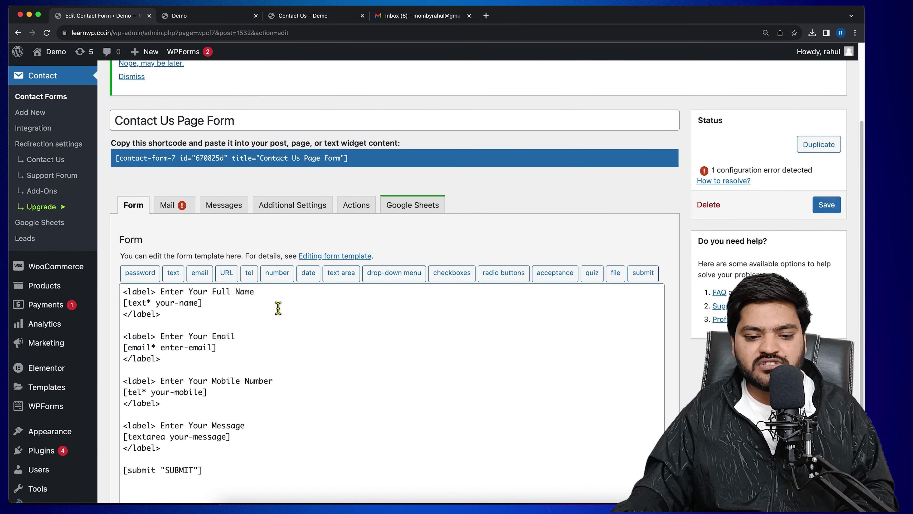
scroll(280, 308, down, 2)
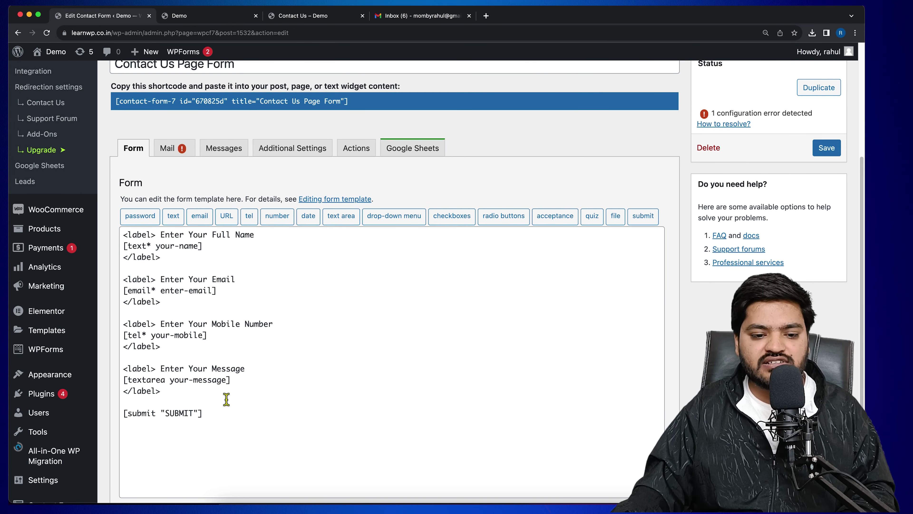
click(215, 396)
Add blank lines above submit, start a required file-785 upload tag, then open a new tab.
key(Return)
key(Return)
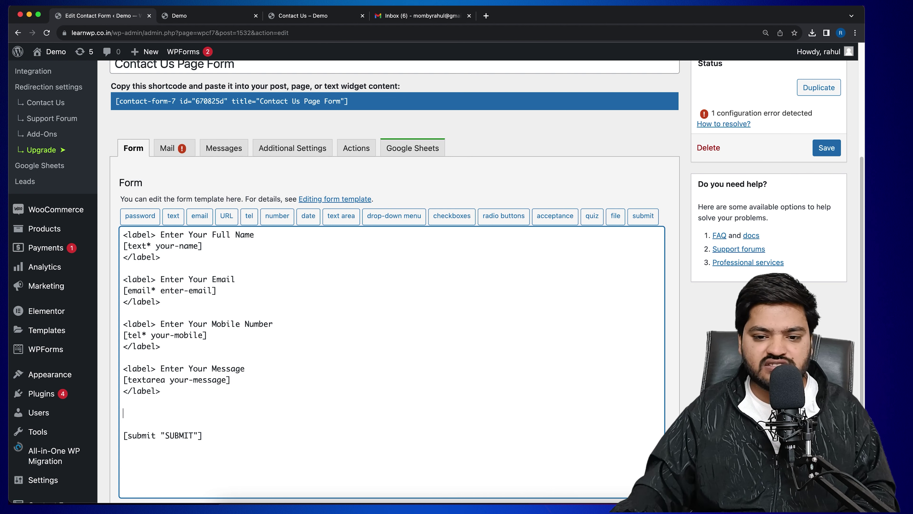
click(620, 226)
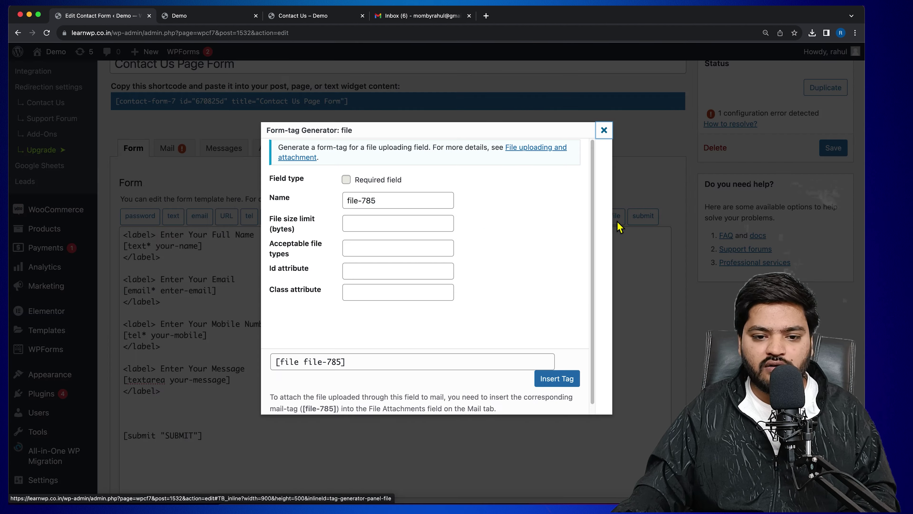
click(346, 180)
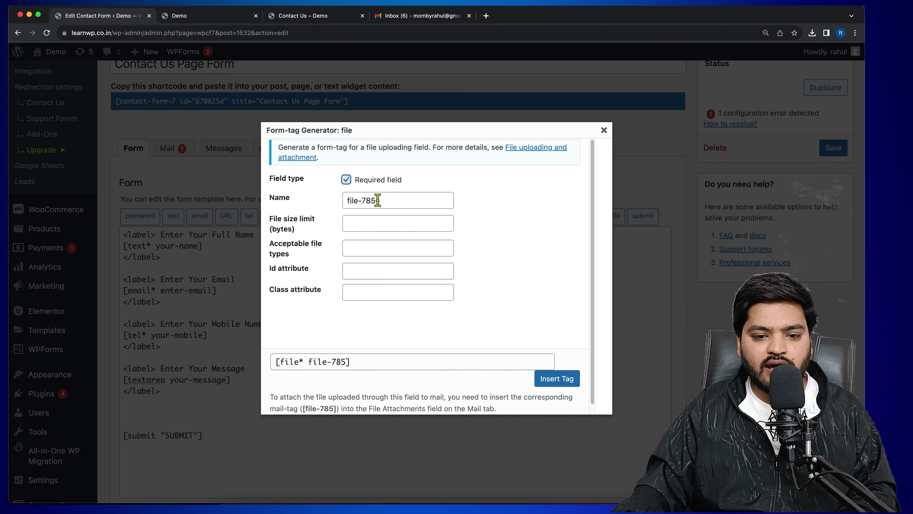
click(387, 201)
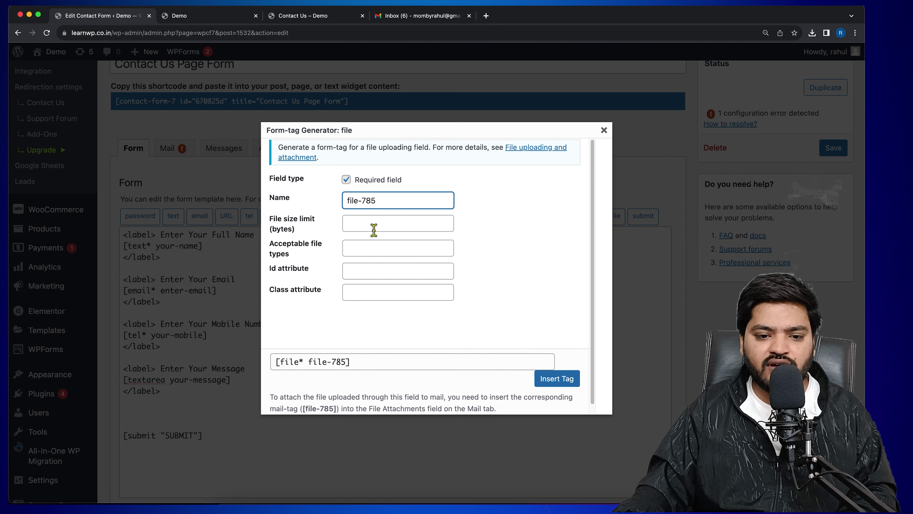
click(391, 224)
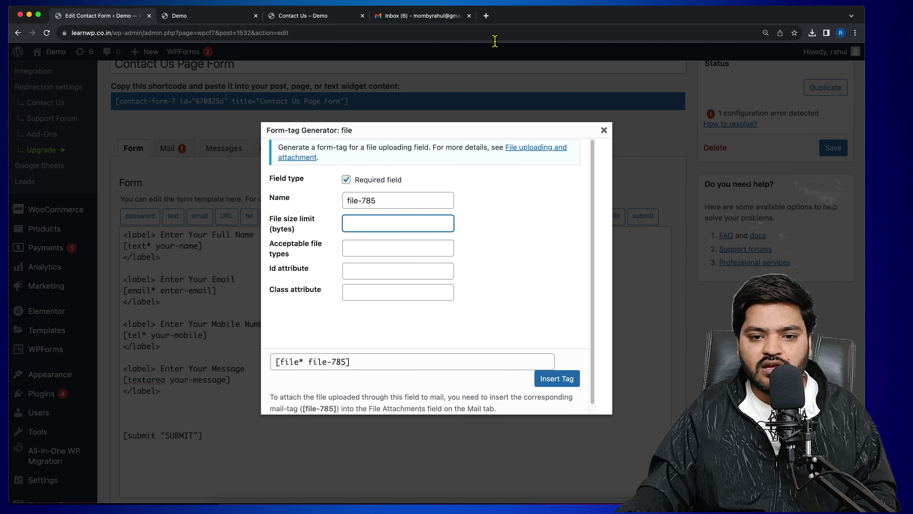
click(486, 15)
Search Google for the MB to bytes converter and enter 10 megabytes.
text(goo)
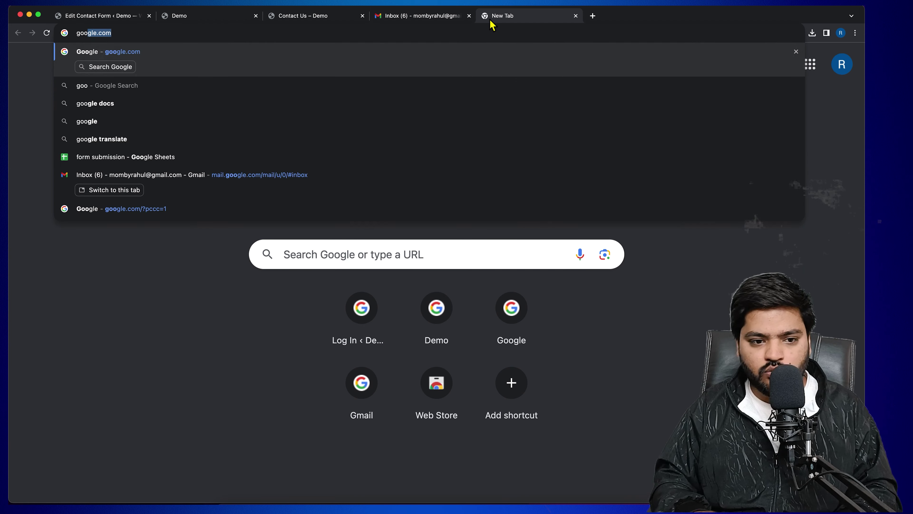
key(Return)
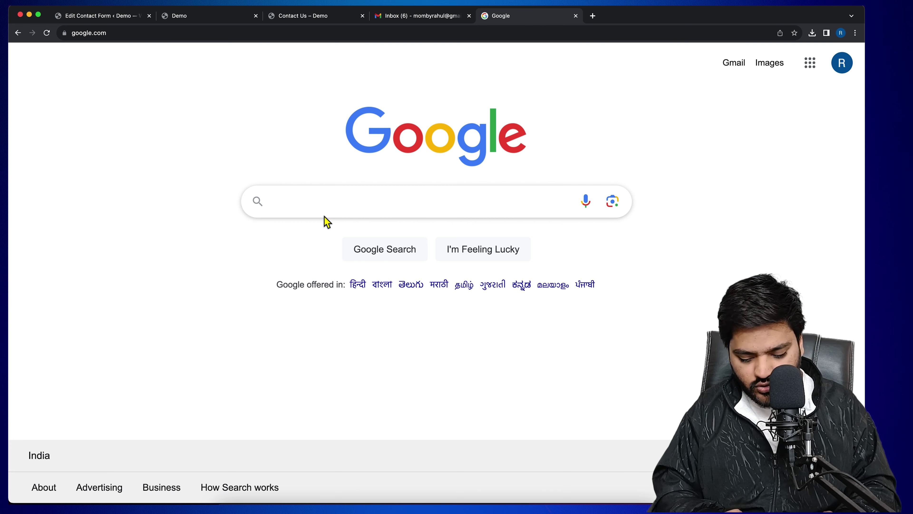
text(MB )
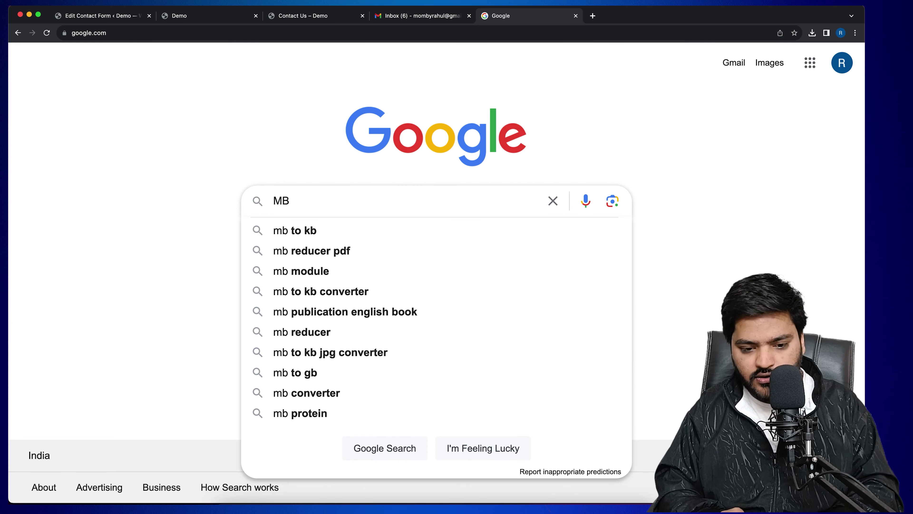
text(to by)
key(Down)
key(Down)
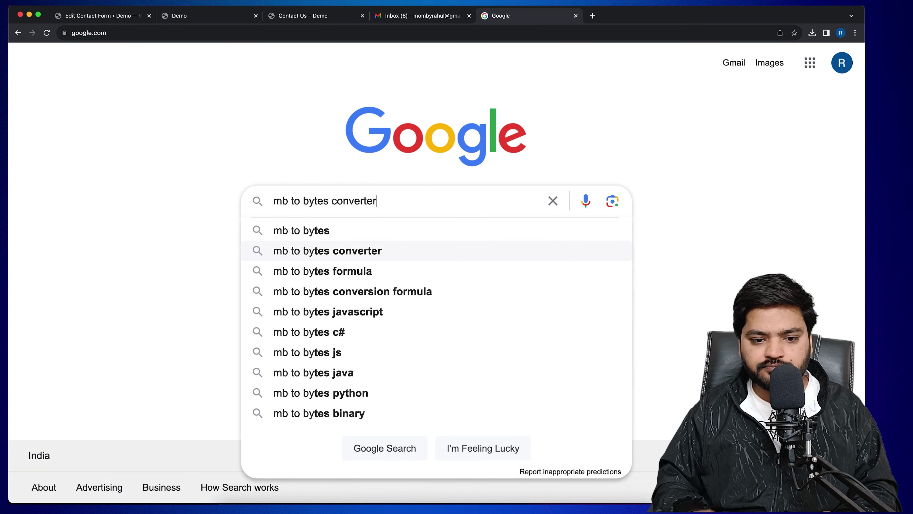
key(Return)
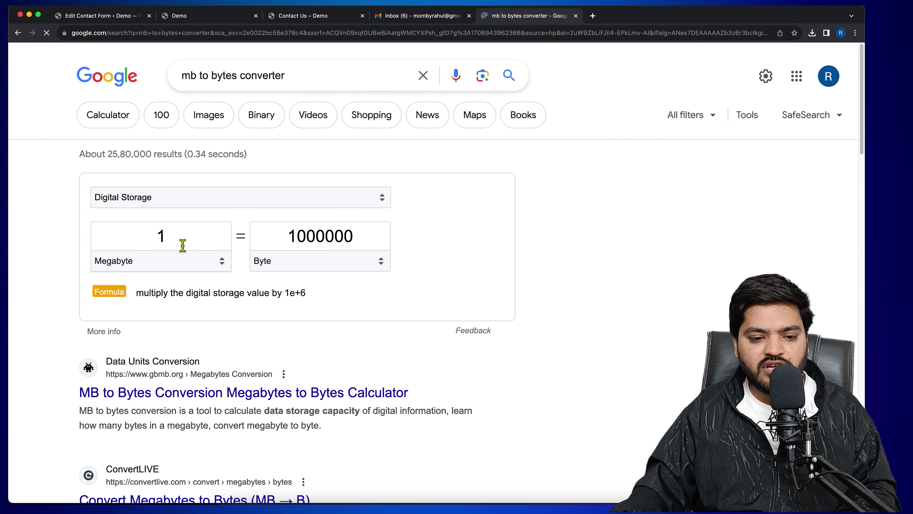
click(182, 238)
click(182, 237)
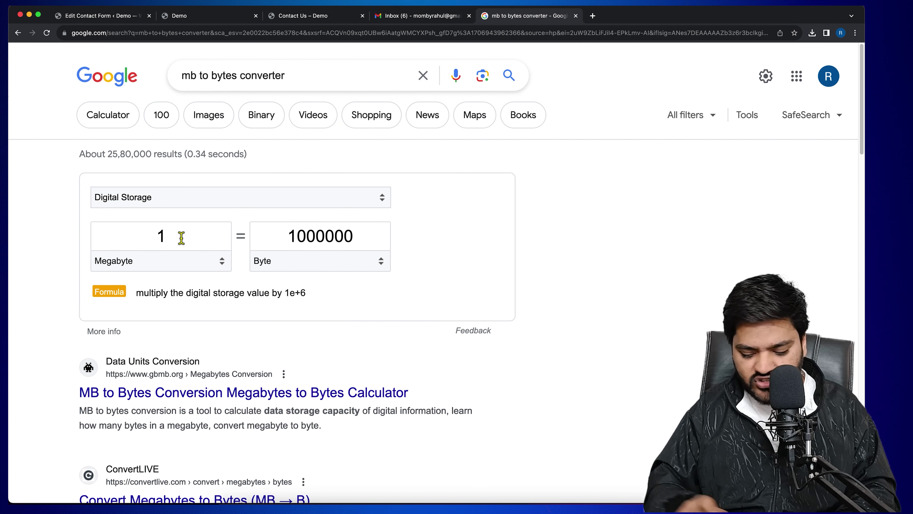
text(0)
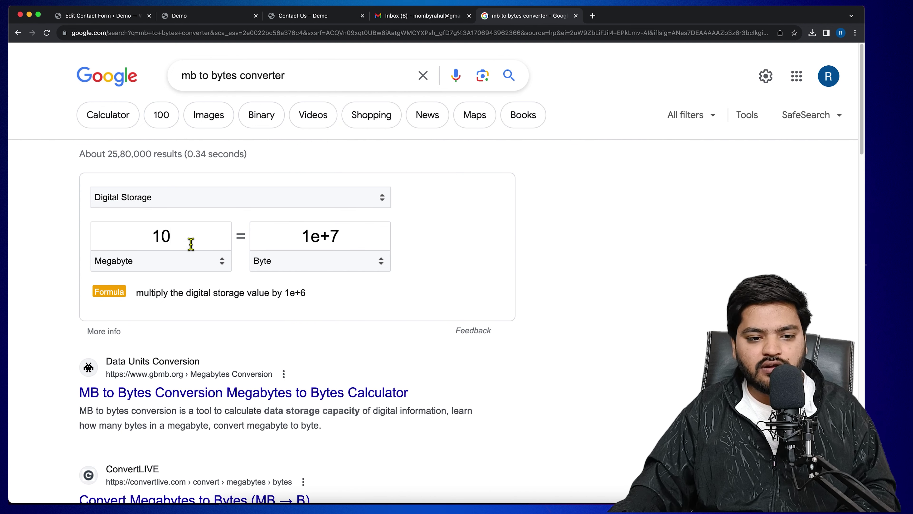
Re-run the search as 'MB to bytes' and set the converter to 10 Megabyte (1e+7 Byte).
double_click(193, 76)
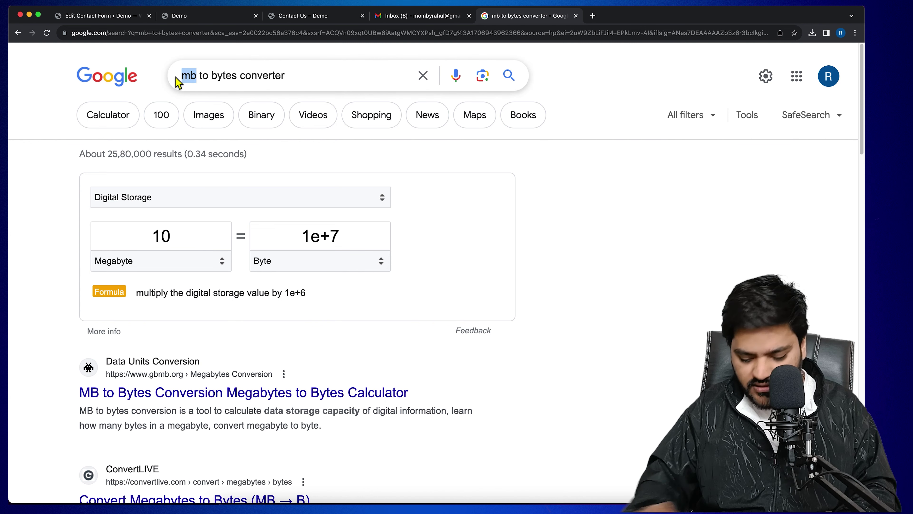
text(MB)
key(Return)
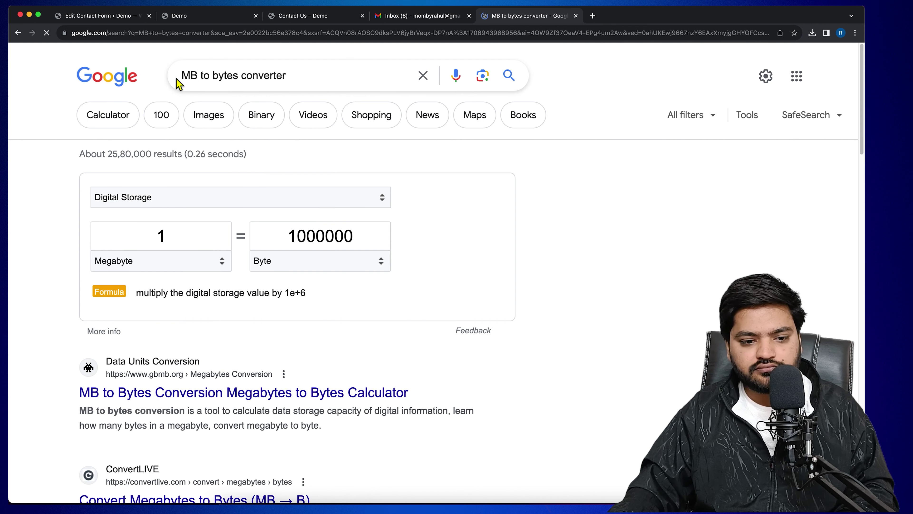
double_click(185, 236)
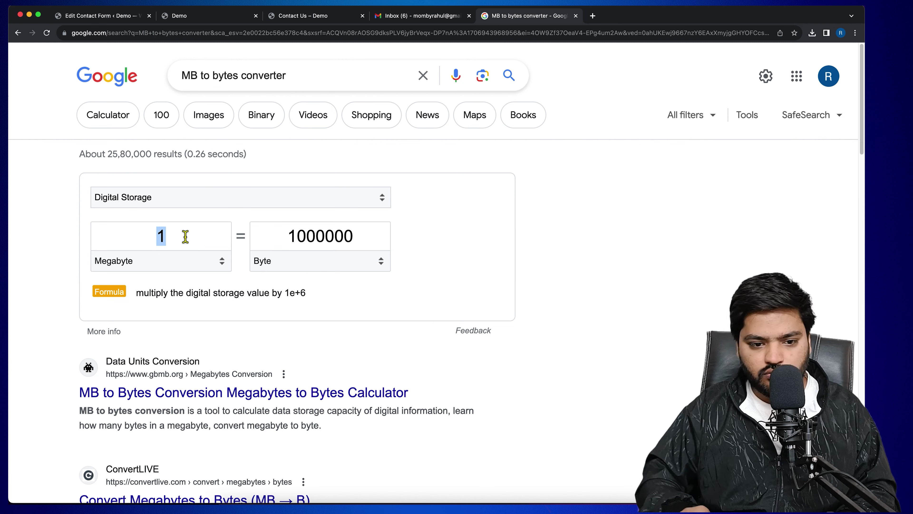
text(10)
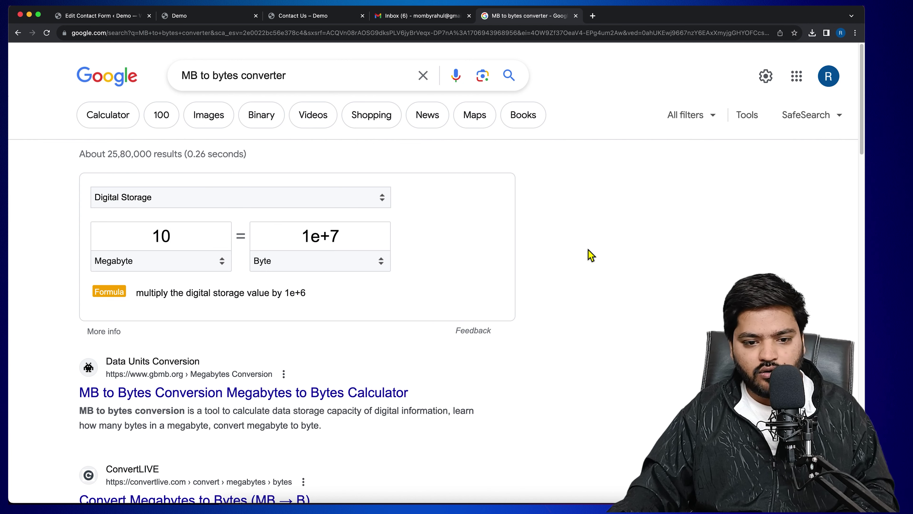
scroll(307, 268, down, 1)
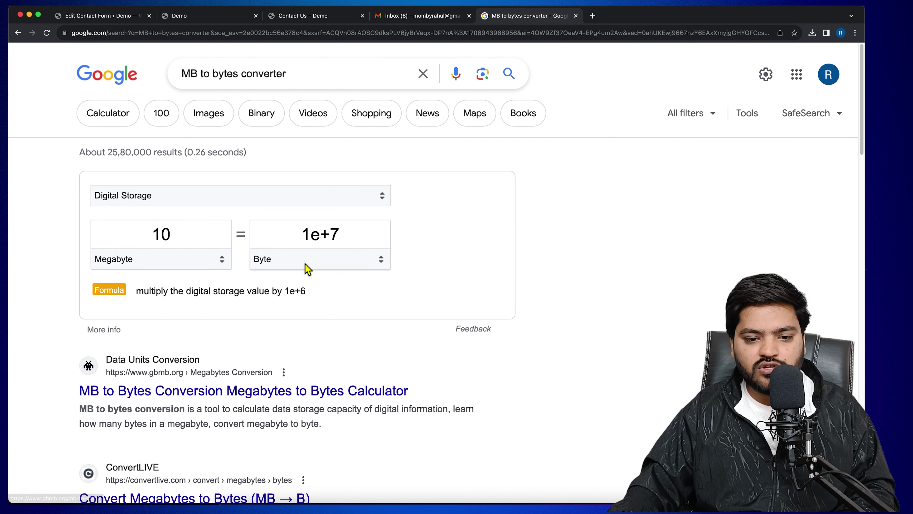
Convert 10 MB to bytes on gbmb.org.
click(258, 390)
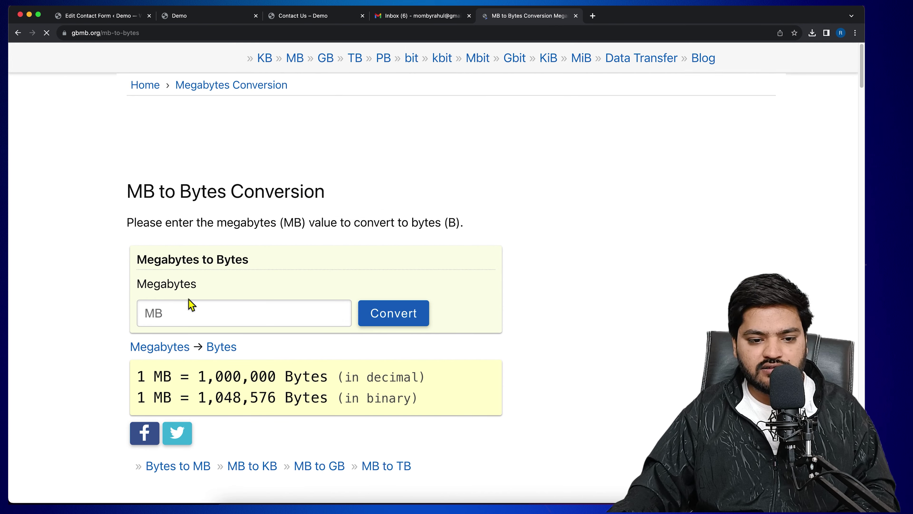
click(185, 312)
text(10)
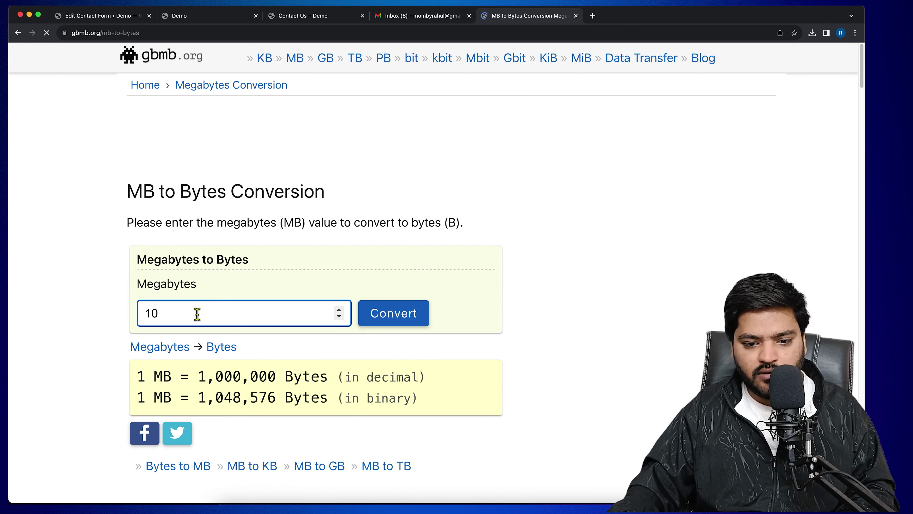
click(390, 322)
scroll(99, 348, down, 1)
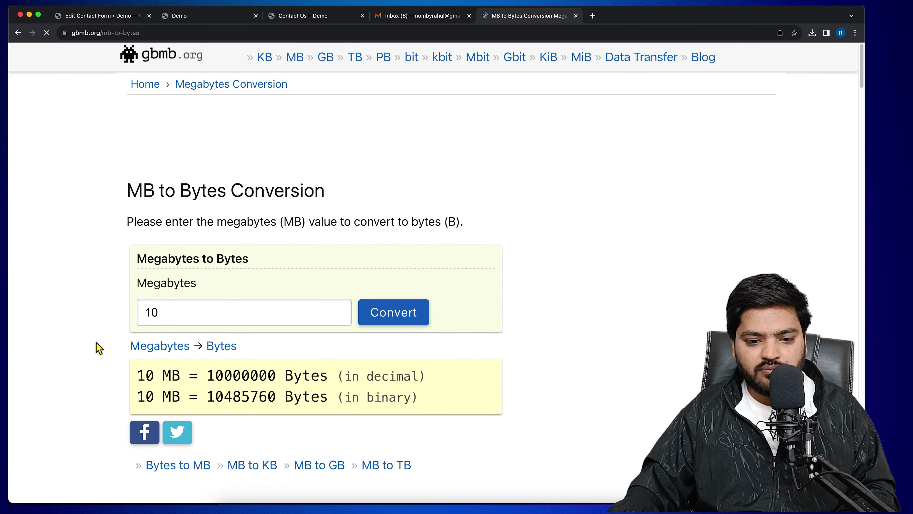
scroll(218, 352, down, 2)
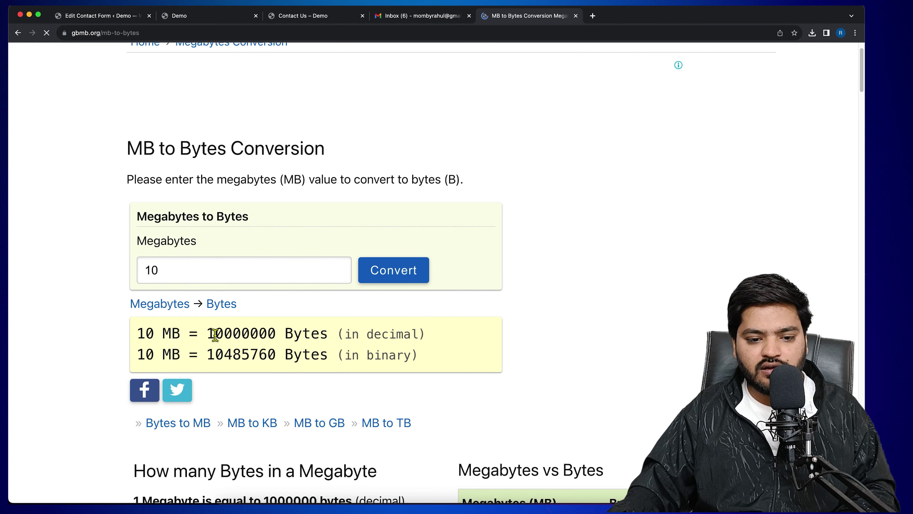
Copy the binary result 10485760 and return to the file size limit box in the form editor.
drag(209, 356, 278, 359)
right_click(279, 359)
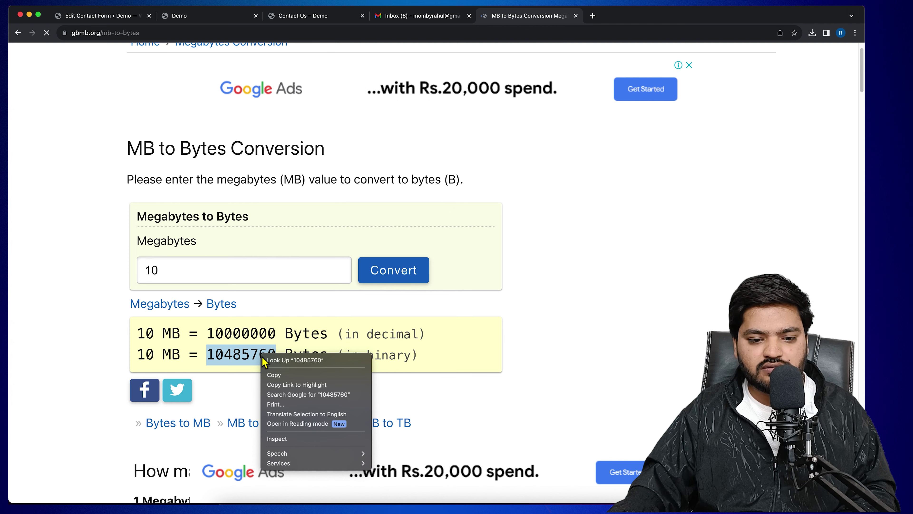
click(281, 378)
click(418, 16)
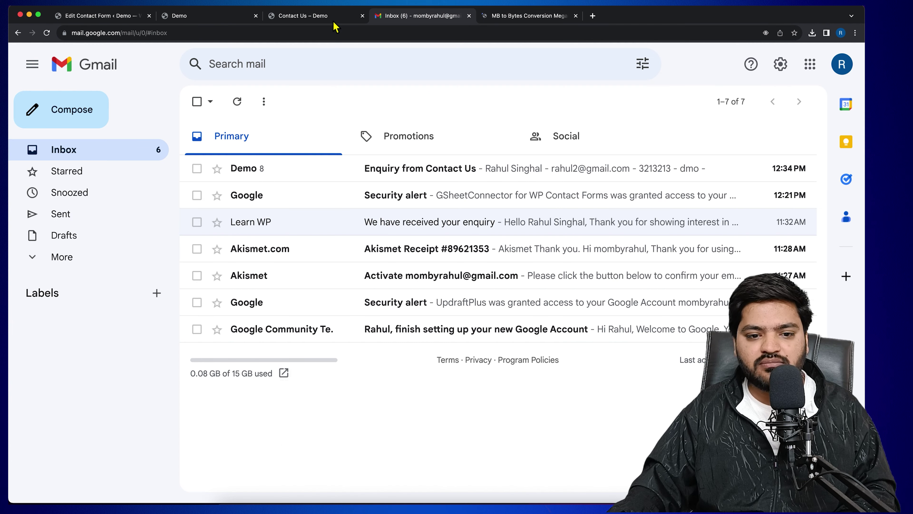
click(313, 16)
click(215, 17)
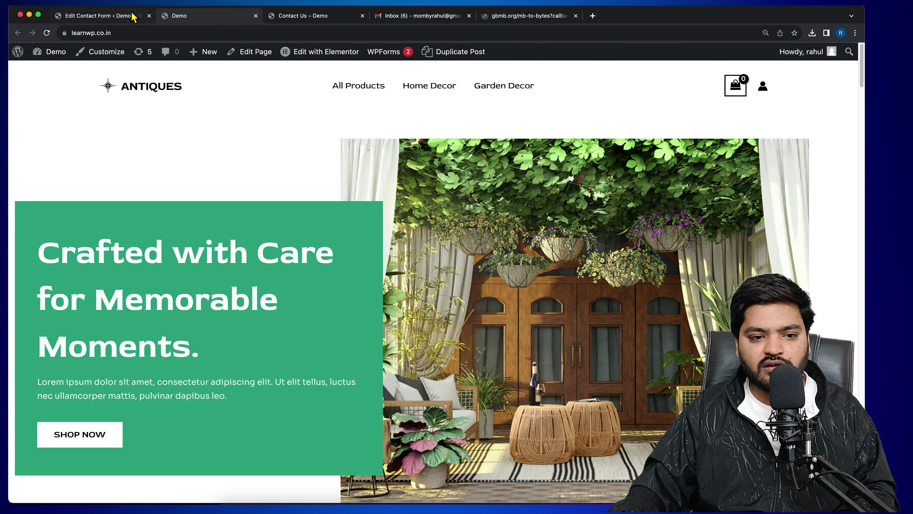
click(115, 16)
right_click(361, 219)
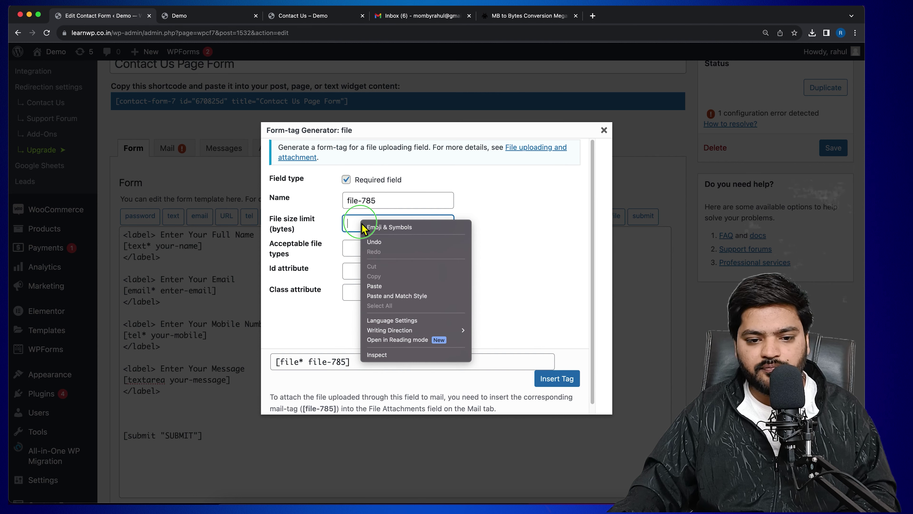
Set size limit 10485760 and file types 'PDF | JPEG | JPG', then insert the file-785 tag.
click(388, 289)
click(514, 253)
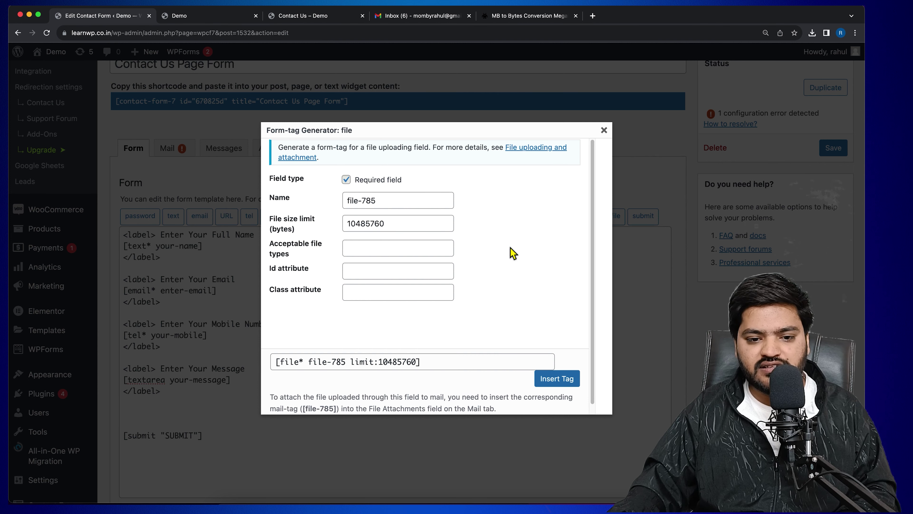
click(367, 250)
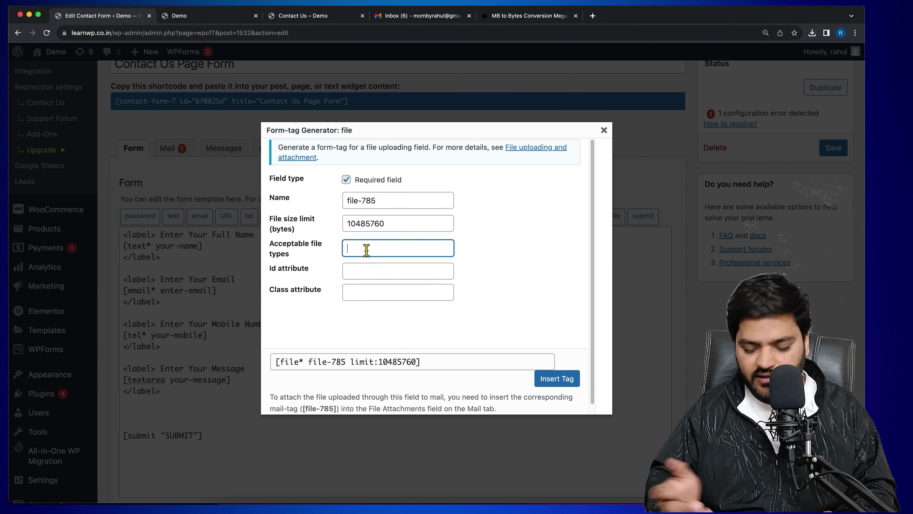
text(PDF)
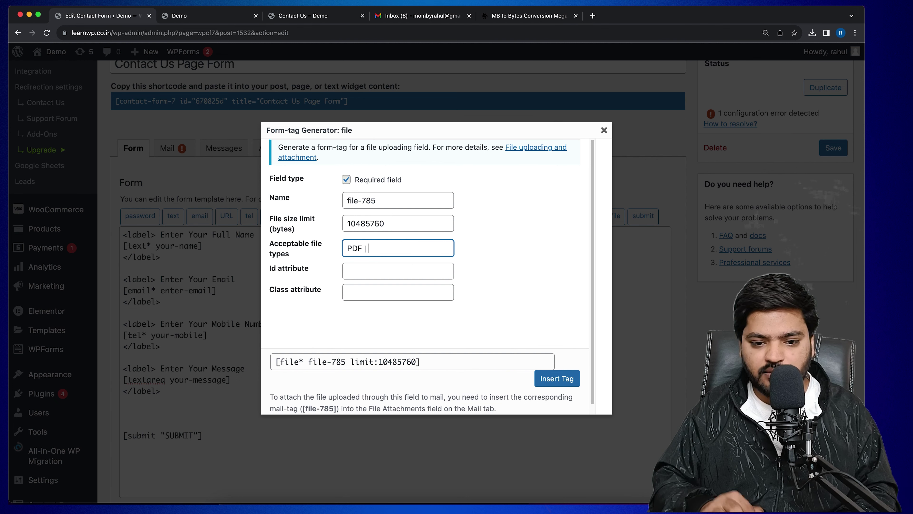
text(| JPEG)
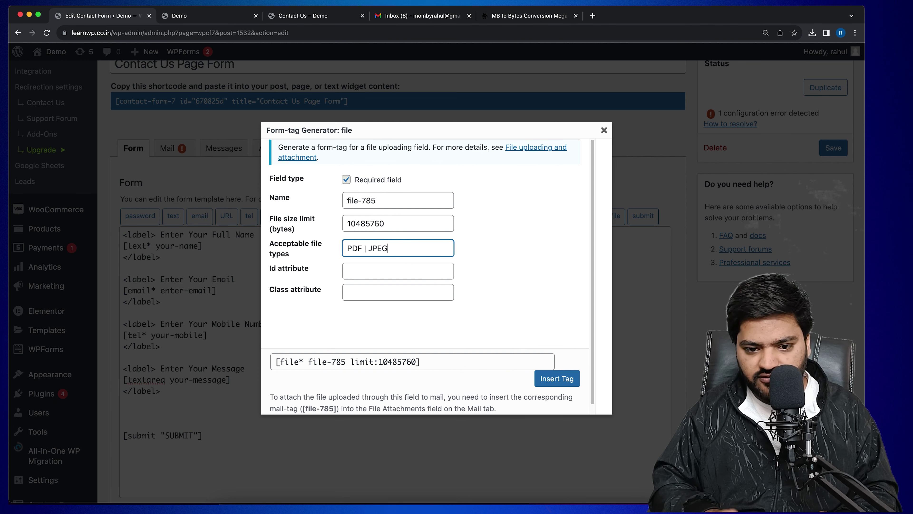
text( | JP)
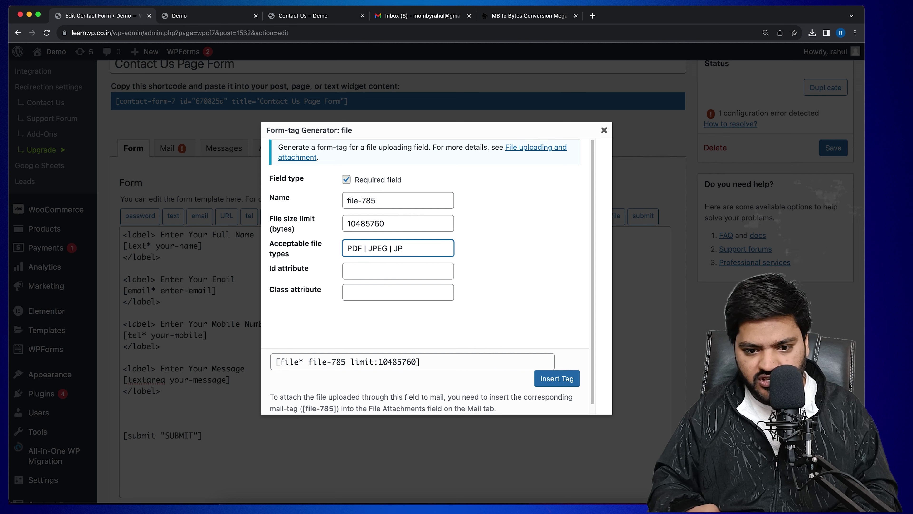
text(G |)
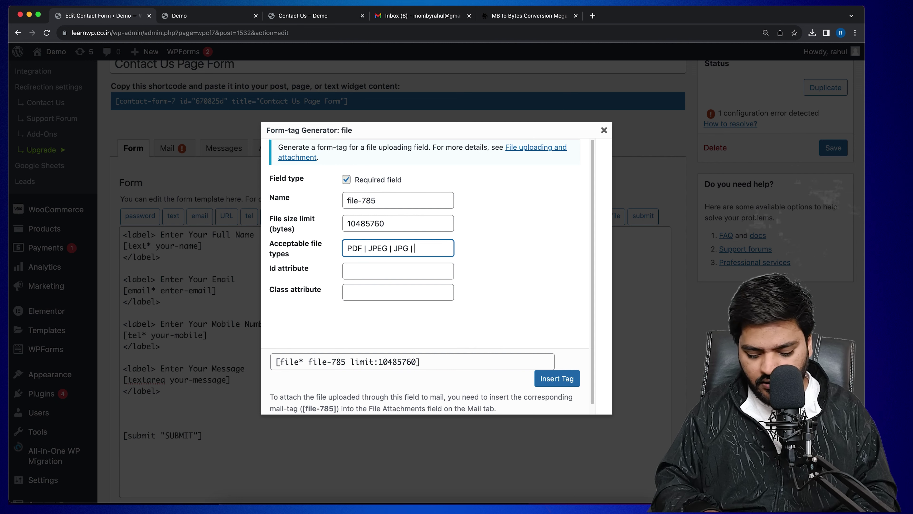
click(561, 381)
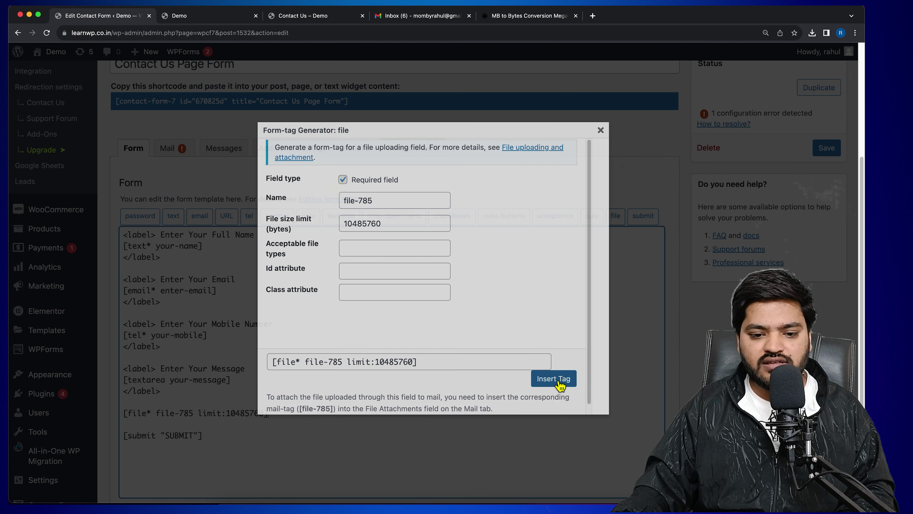
Save the form and confirm the file chooser appears above Submit on the live Contact Us page.
scroll(265, 420, down, 3)
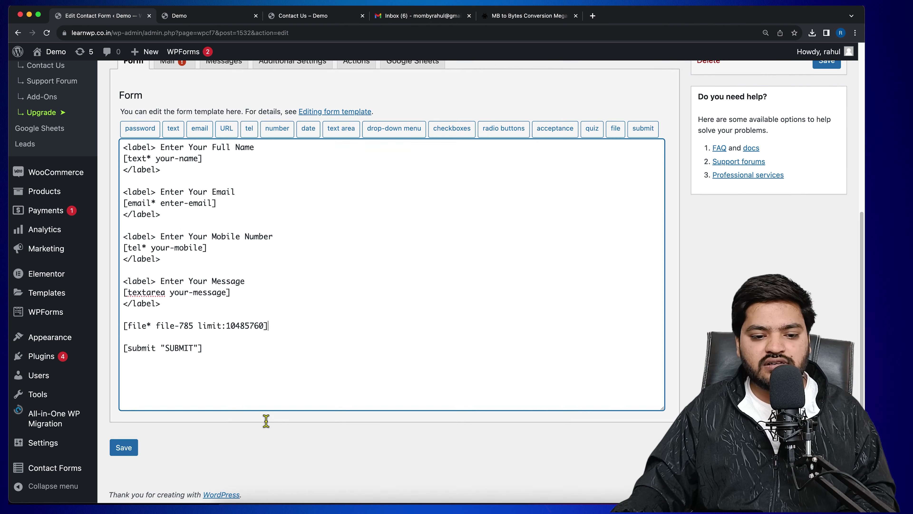
click(125, 452)
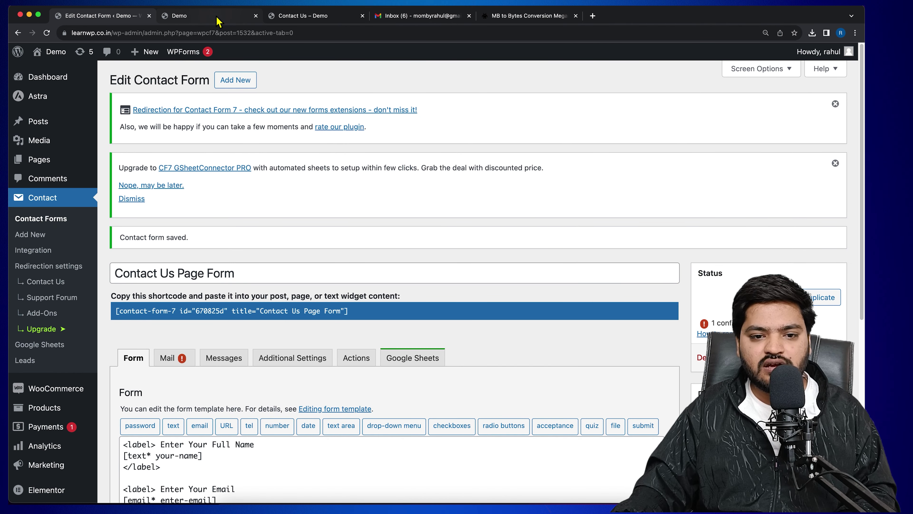
click(309, 18)
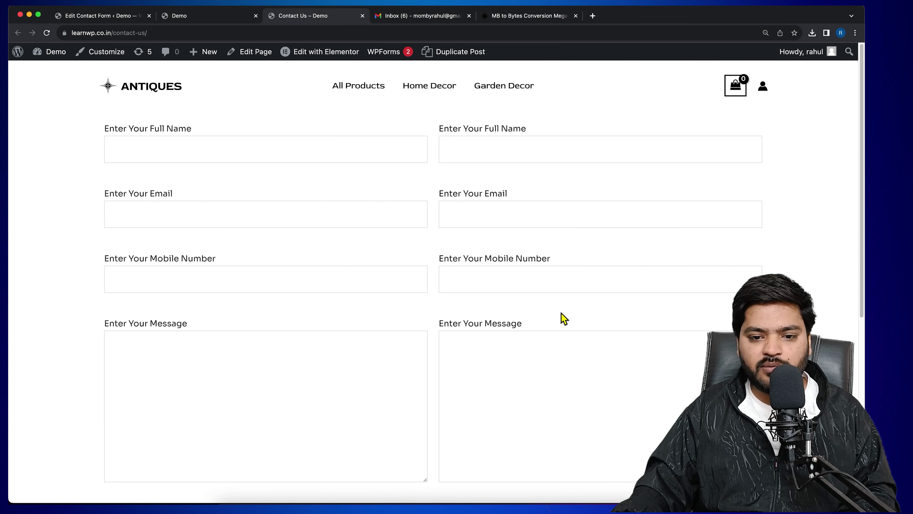
scroll(563, 289, down, 8)
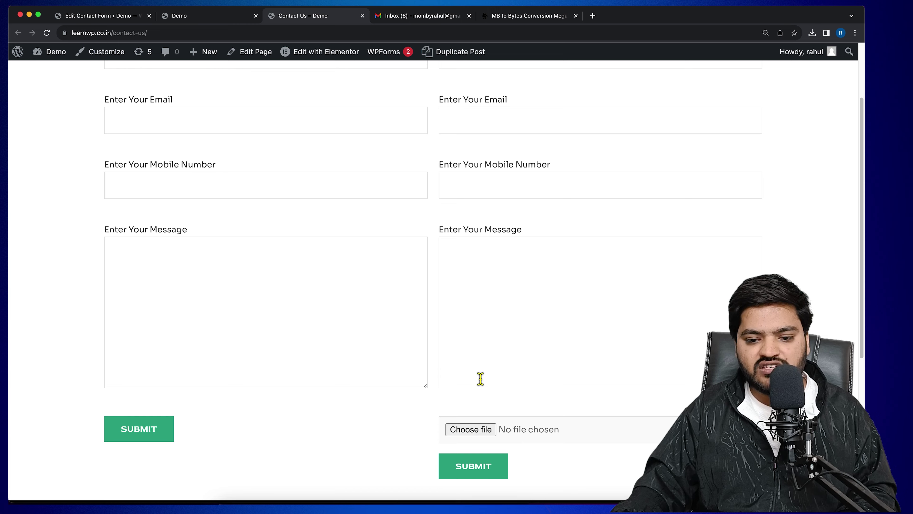
scroll(480, 379, down, 3)
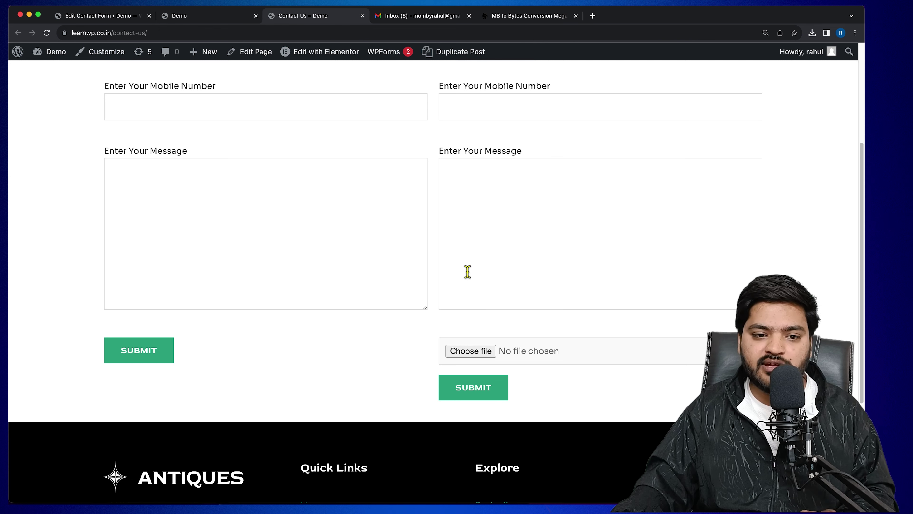
click(219, 18)
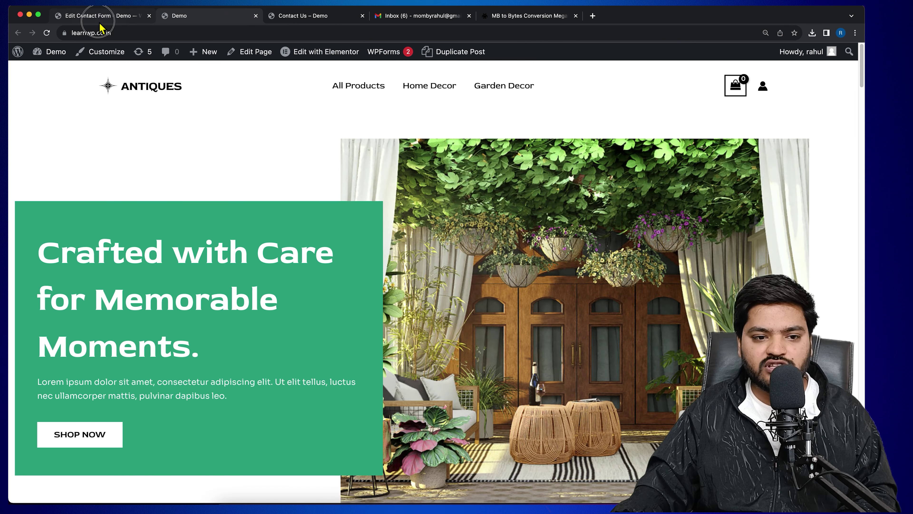
Open the form's Mail settings and copy the [file-785] mail-tag.
click(100, 21)
scroll(311, 279, down, 5)
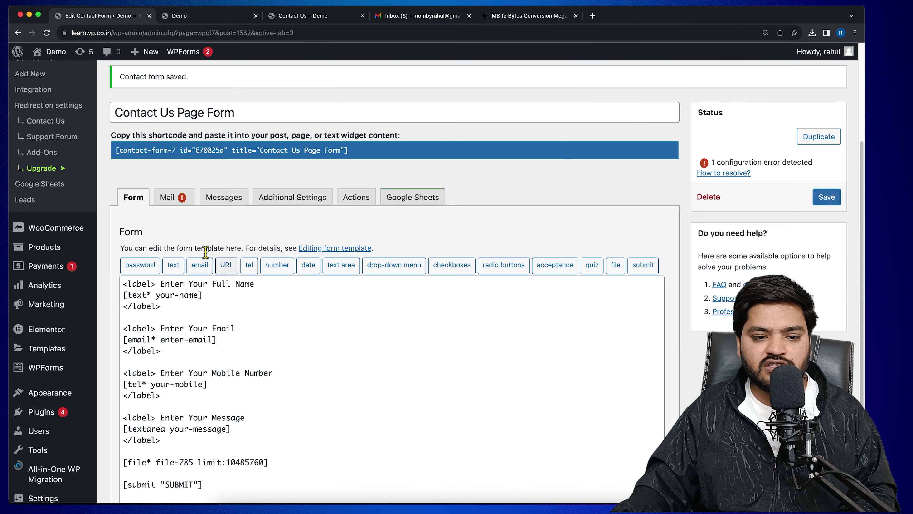
click(175, 208)
scroll(367, 394, down, 5)
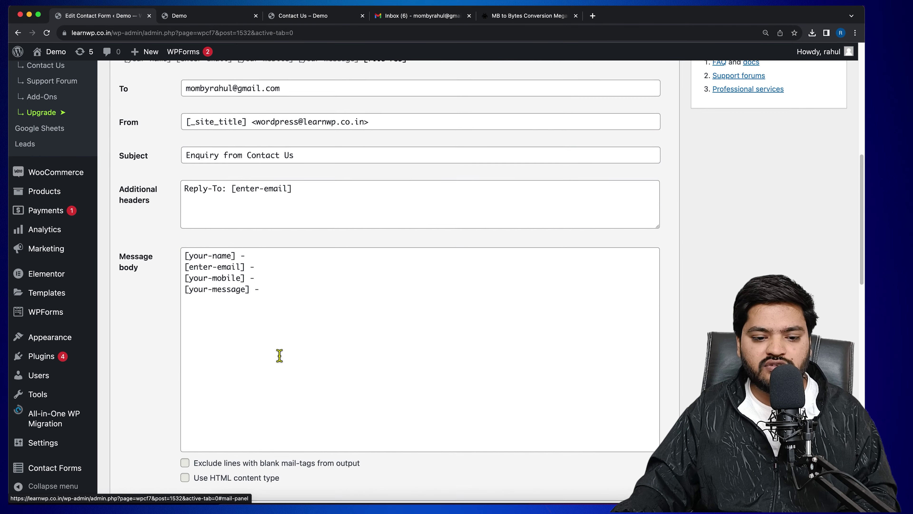
scroll(279, 356, down, 4)
click(235, 389)
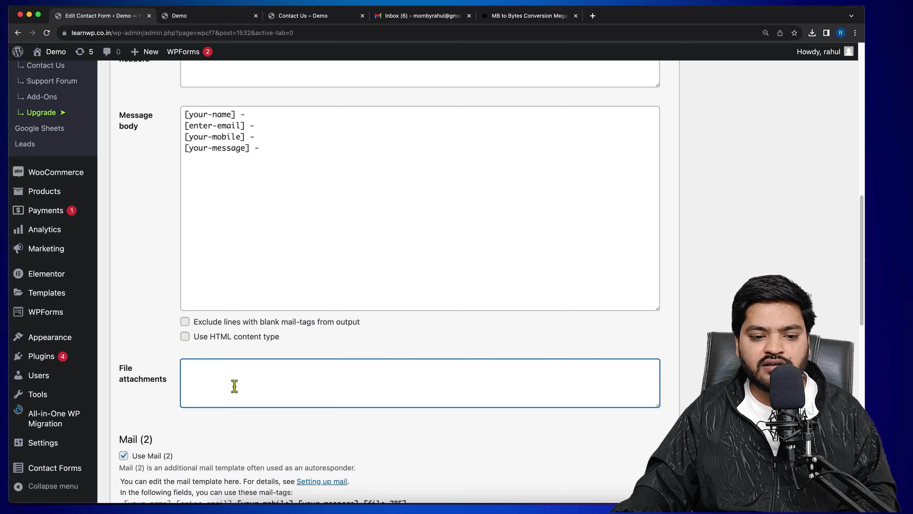
scroll(235, 387, up, 8)
drag(365, 226, 413, 229)
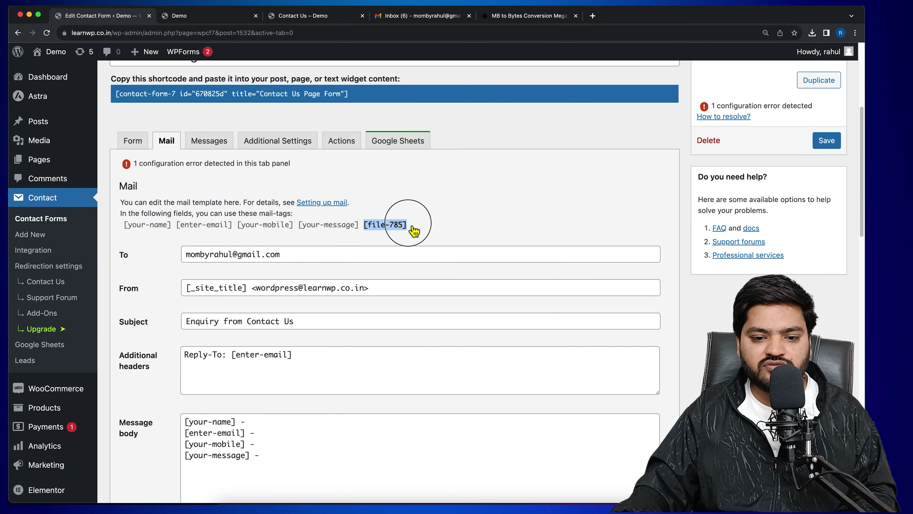
right_click(399, 225)
click(413, 245)
Paste [file-785] into File attachments for Mail and Mail (2), then save the form.
scroll(362, 310, down, 8)
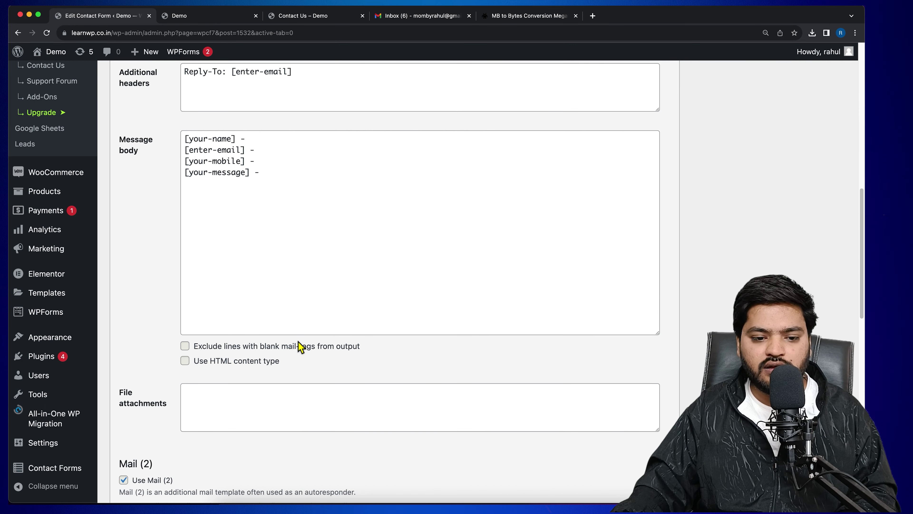
right_click(233, 401)
click(252, 425)
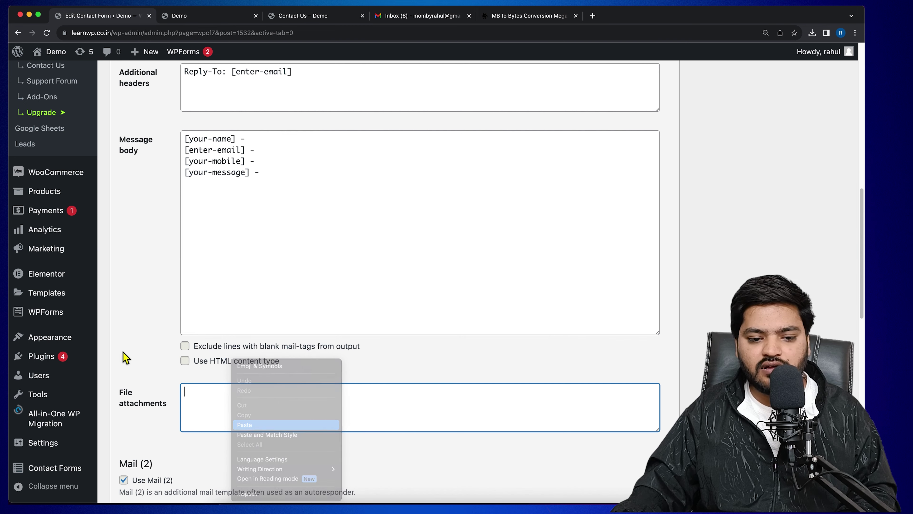
scroll(155, 363, down, 15)
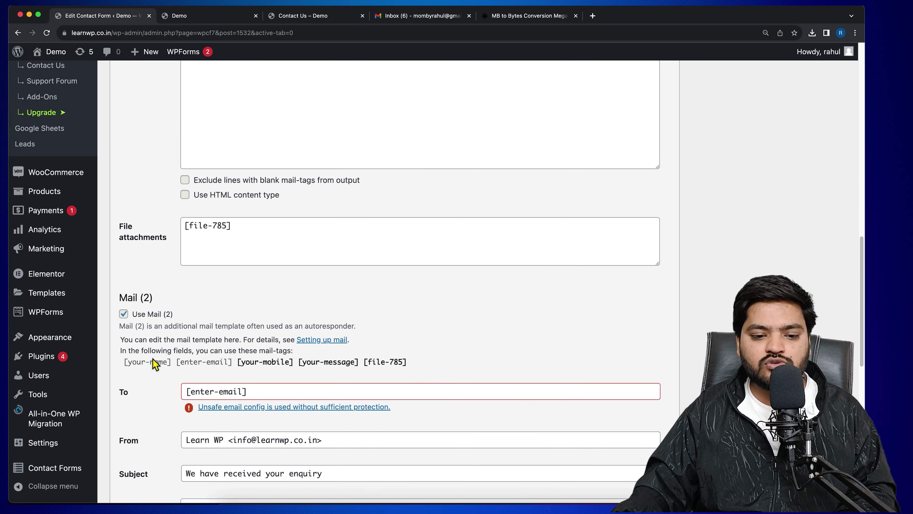
scroll(157, 361, down, 4)
right_click(210, 361)
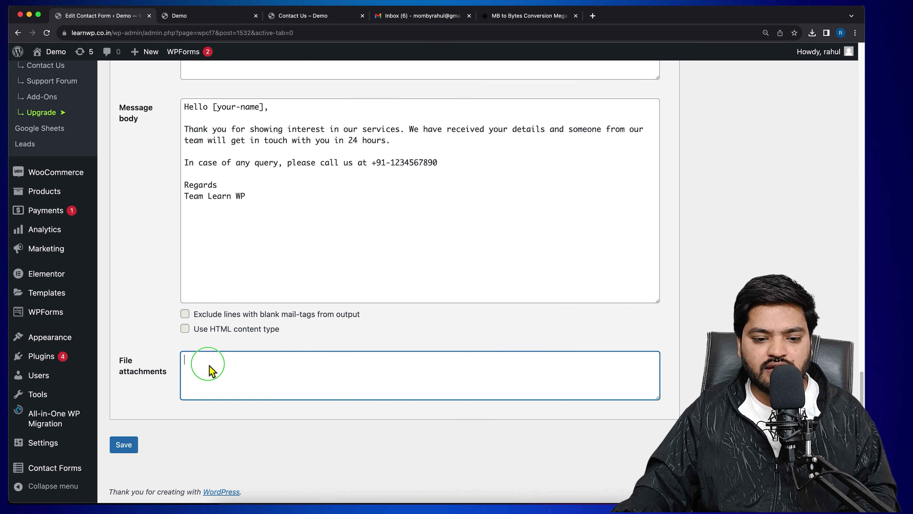
click(229, 425)
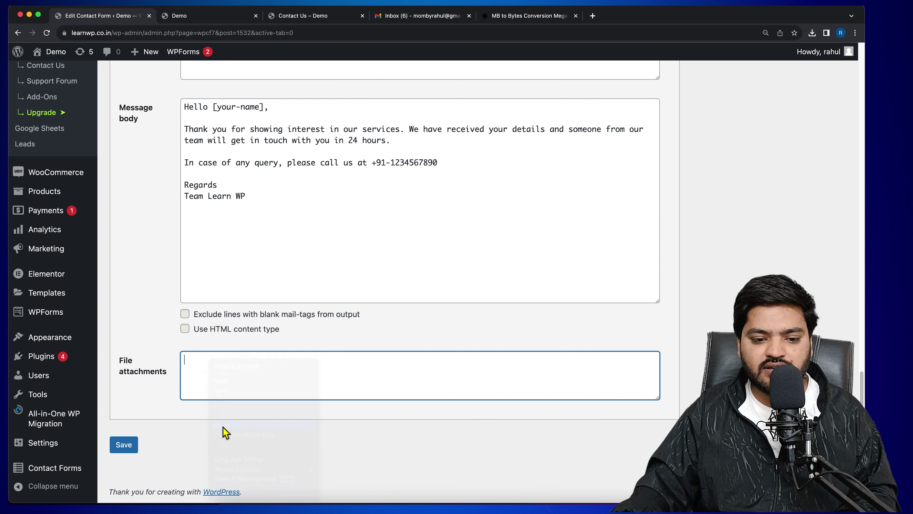
click(126, 448)
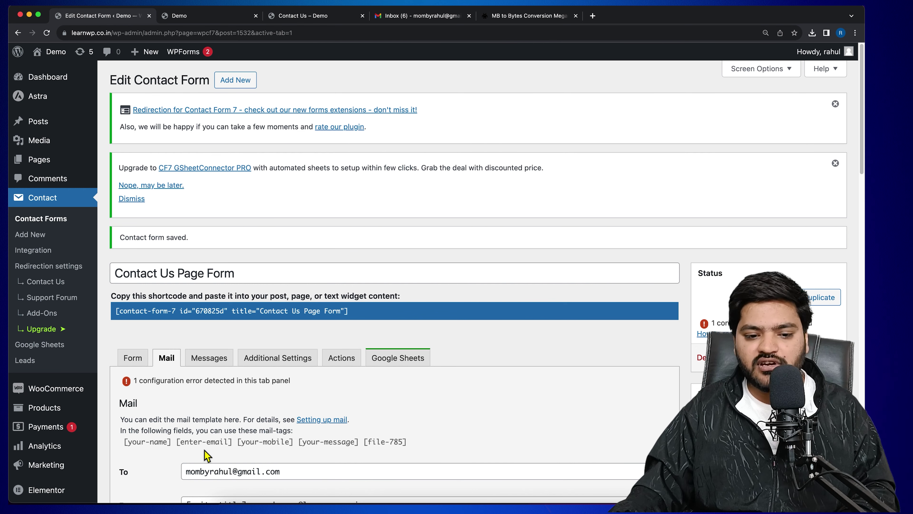
Reload the Contact Us page to get the updated form.
click(211, 16)
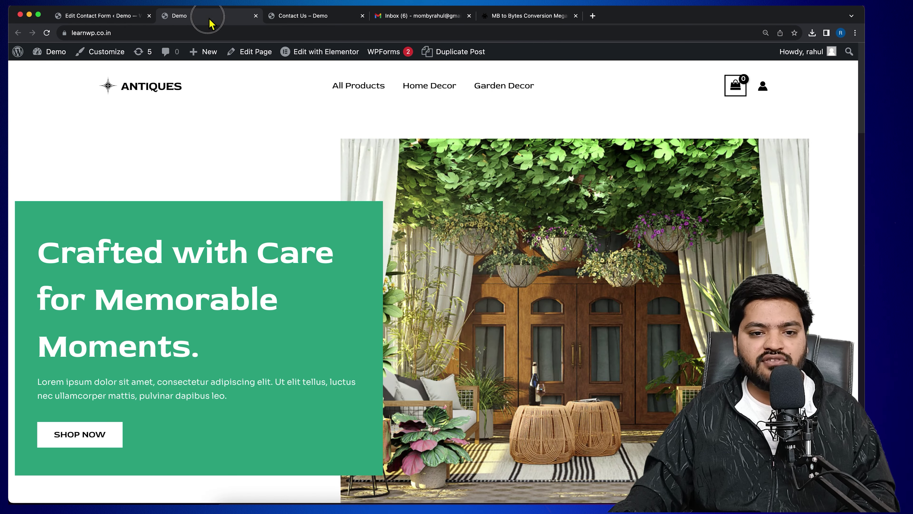
click(313, 22)
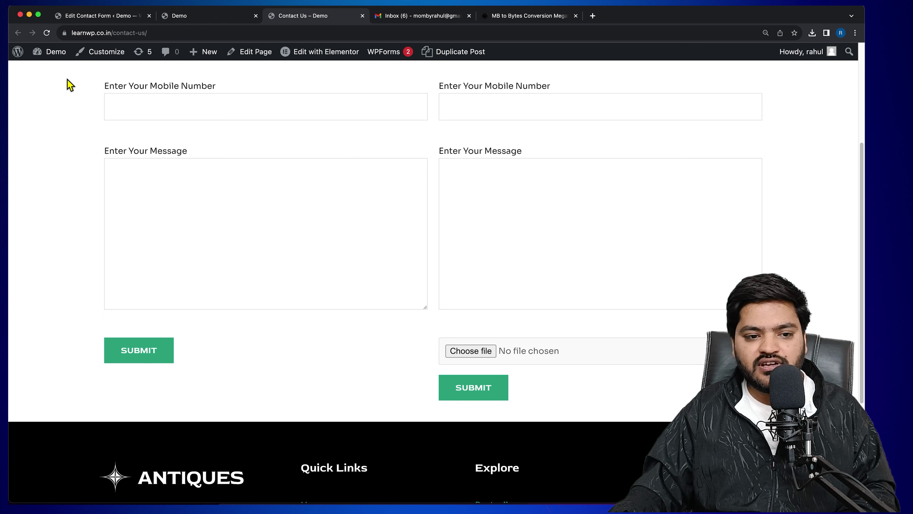
click(47, 33)
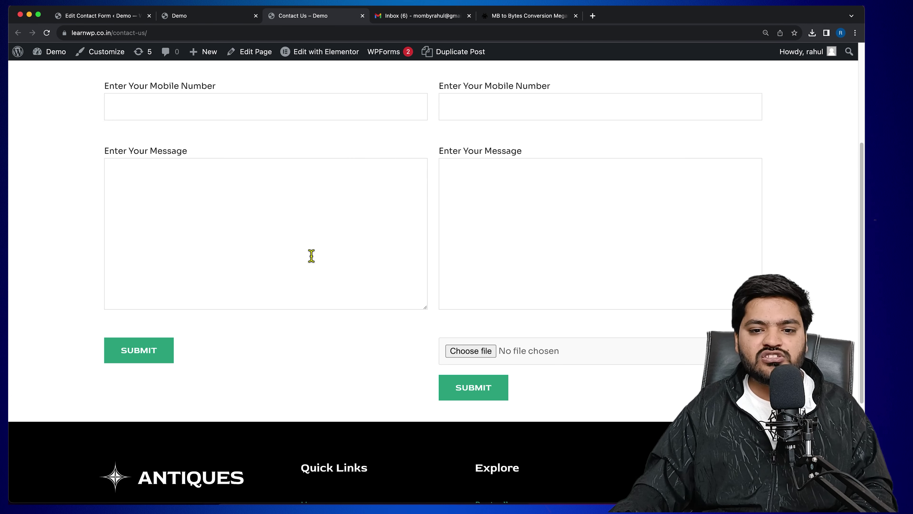
scroll(494, 258, up, 5)
Autofill the full name, email and mobile number, and enter 'demo' as the message.
click(509, 153)
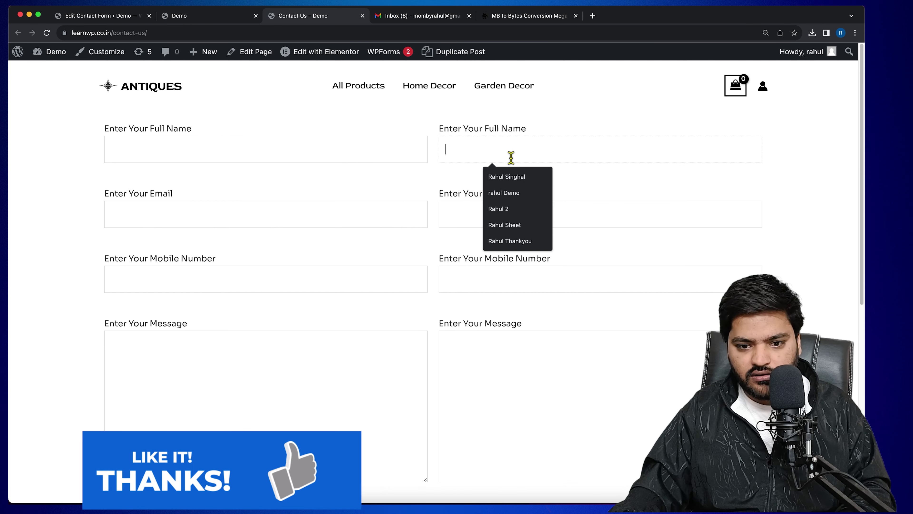
click(514, 177)
click(503, 210)
scroll(537, 105, down, 3)
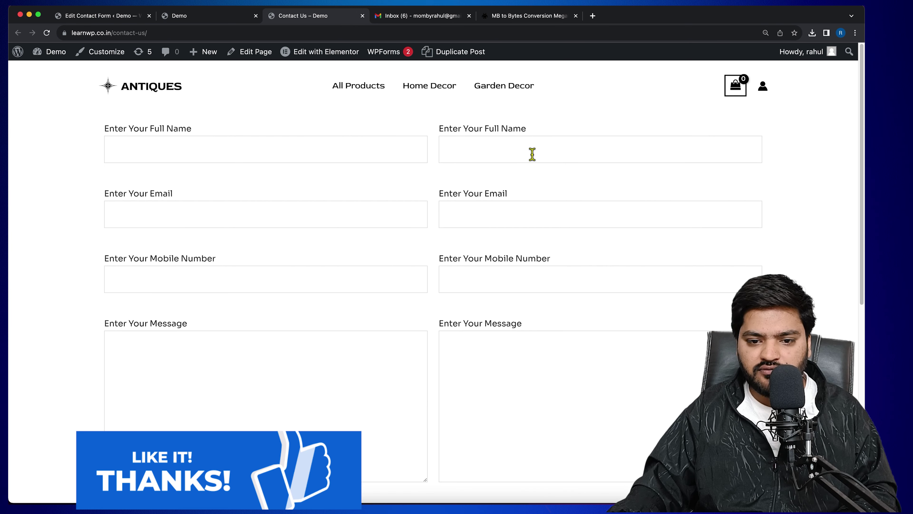
click(530, 153)
click(511, 178)
click(503, 214)
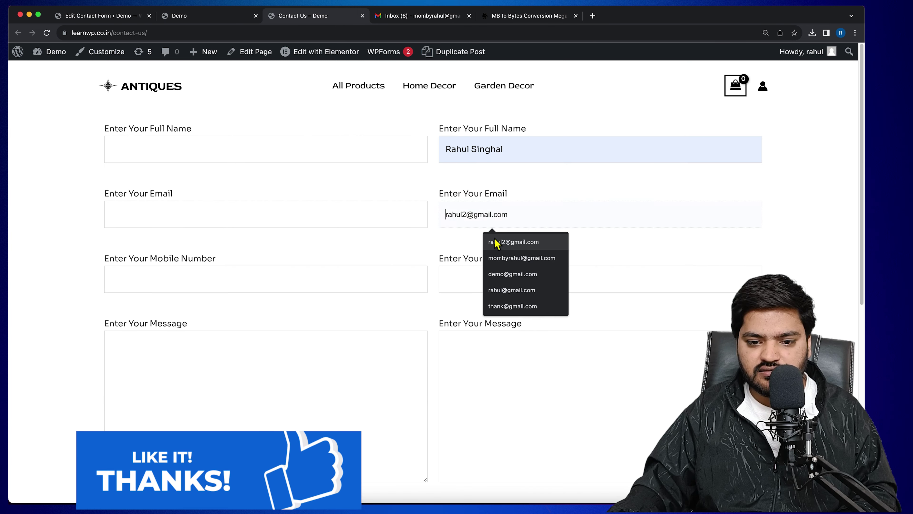
click(490, 274)
click(483, 282)
scroll(470, 302, down, 1)
scroll(470, 302, down, 5)
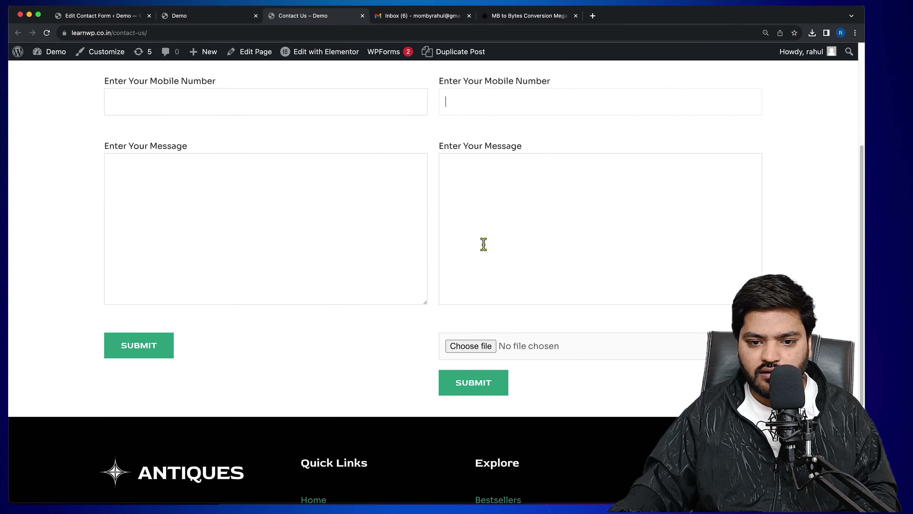
click(502, 100)
click(502, 129)
click(489, 198)
text(de)
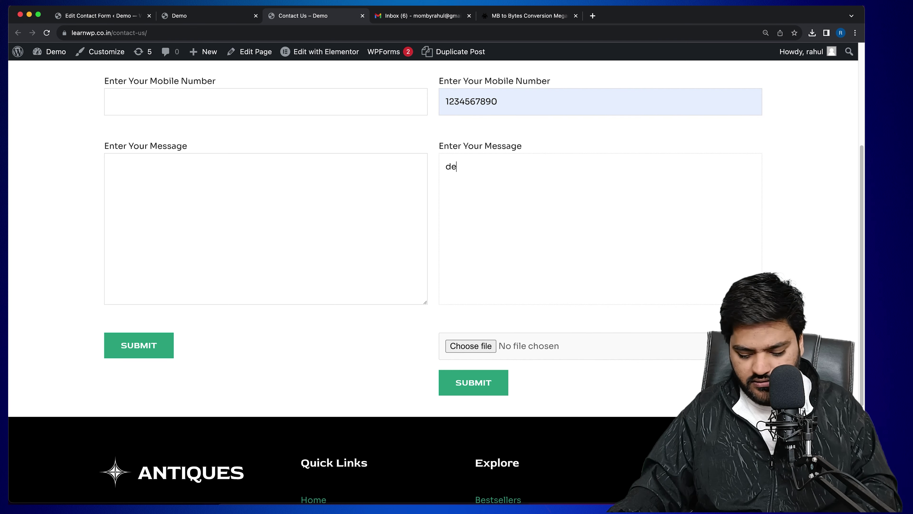
text(mo)
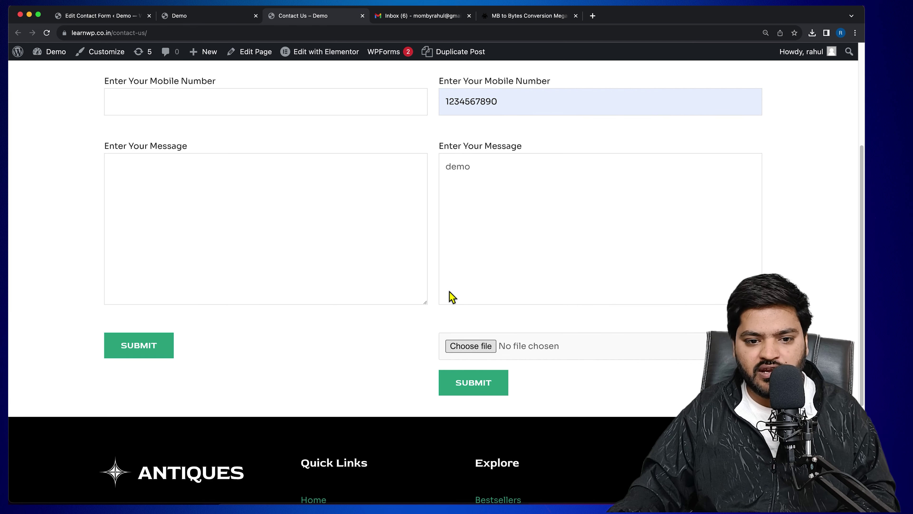
Attach dummy.pdf from Downloads and submit the form.
click(470, 346)
click(370, 234)
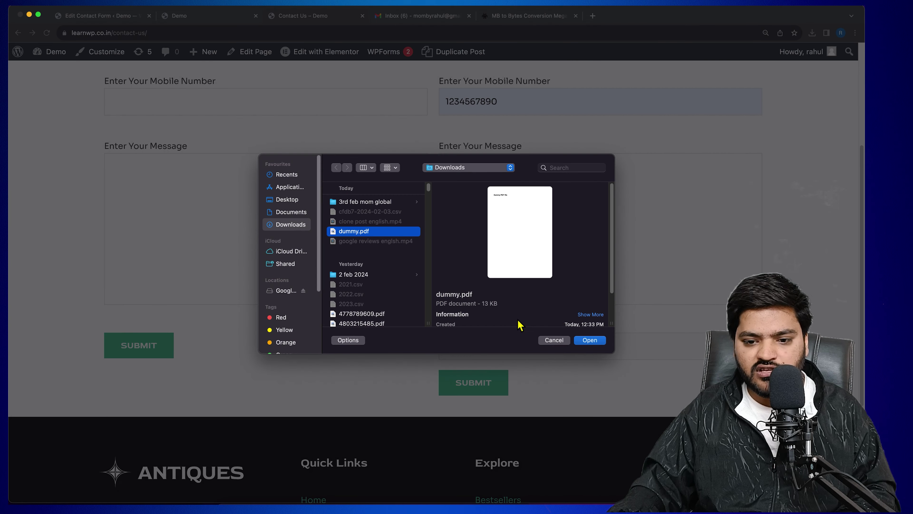
click(587, 342)
click(490, 387)
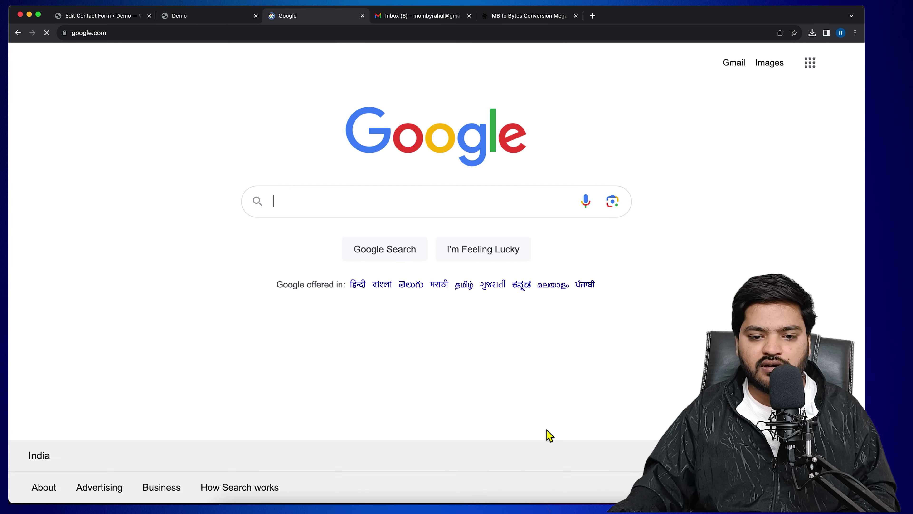
In Gmail, open the Enquiry from Contact Us email and preview its dummy.pdf attachment.
click(420, 16)
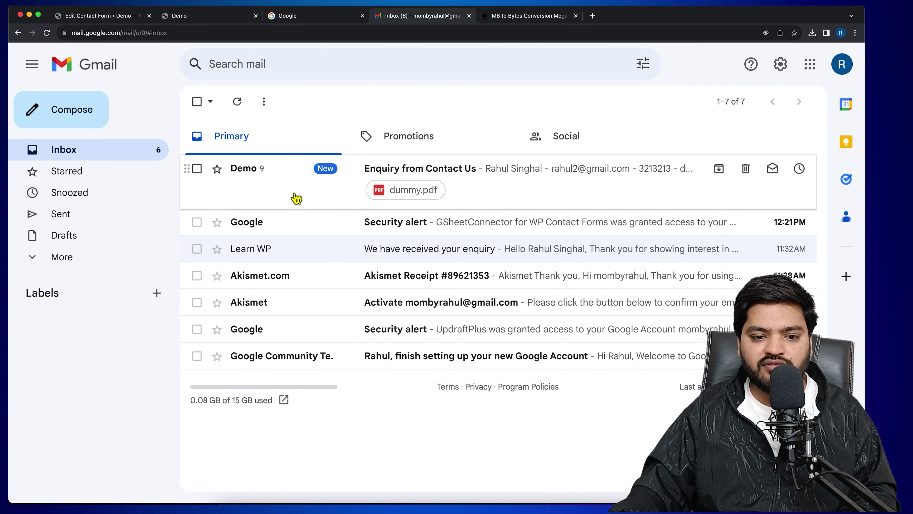
click(296, 198)
scroll(301, 258, down, 10)
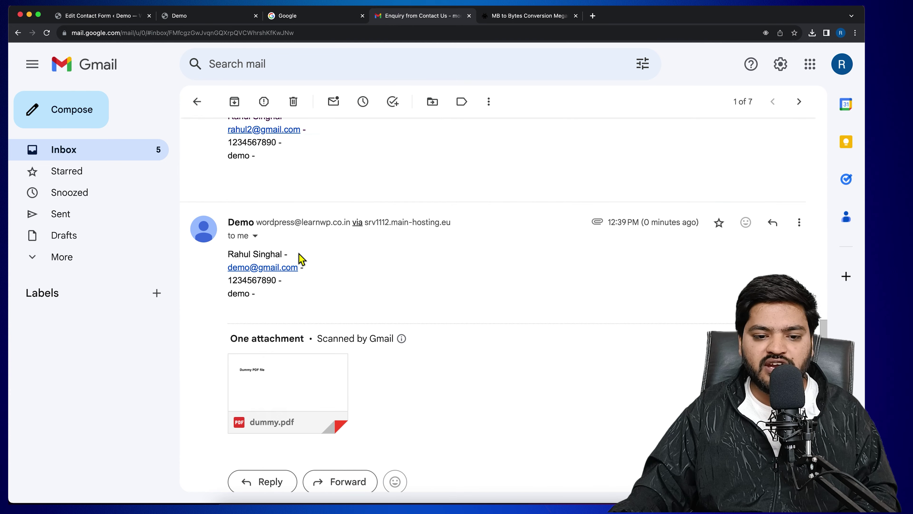
scroll(302, 258, down, 2)
click(320, 343)
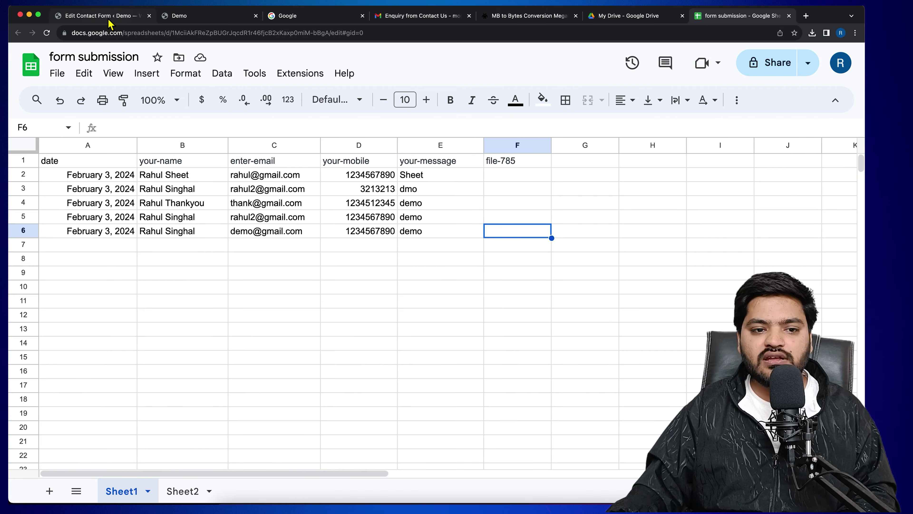
Go back to the Contact Us Page Form editor tab, showing Google Sheets settings for form submission, Sheet1.
click(109, 22)
scroll(505, 295, up, 10)
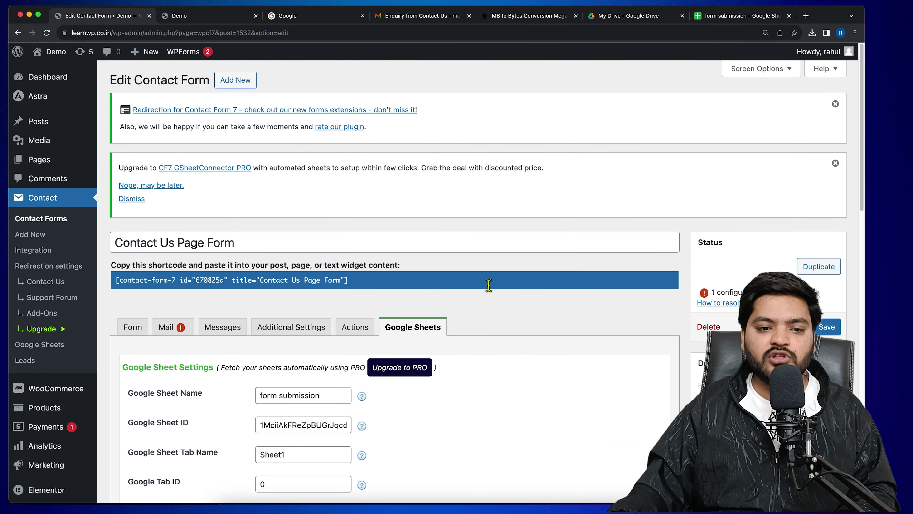